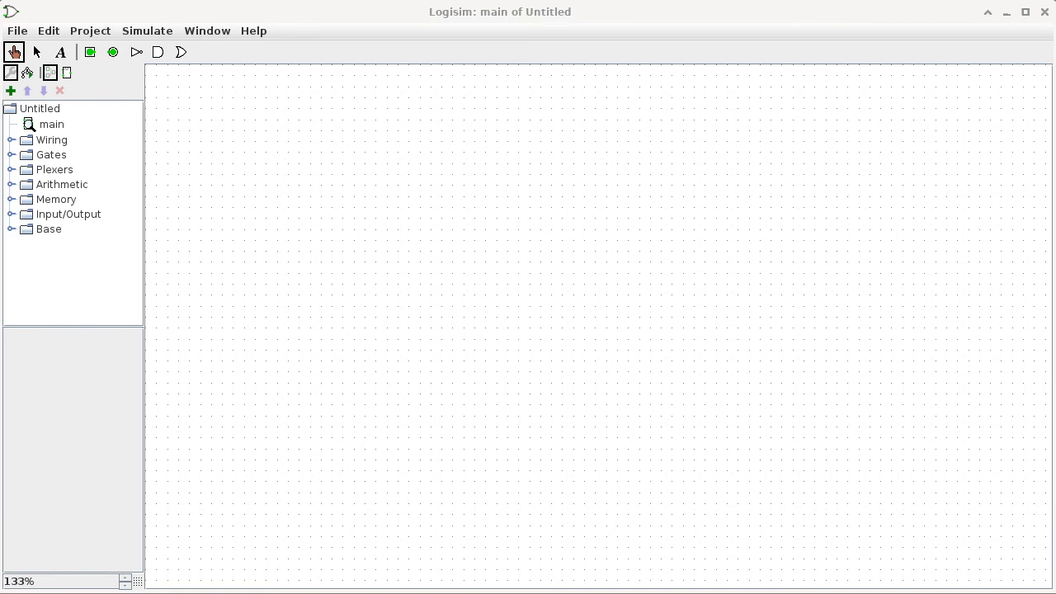
Place an input pin on the empty canvas and set its data bits to 8
left_click(619, 165)
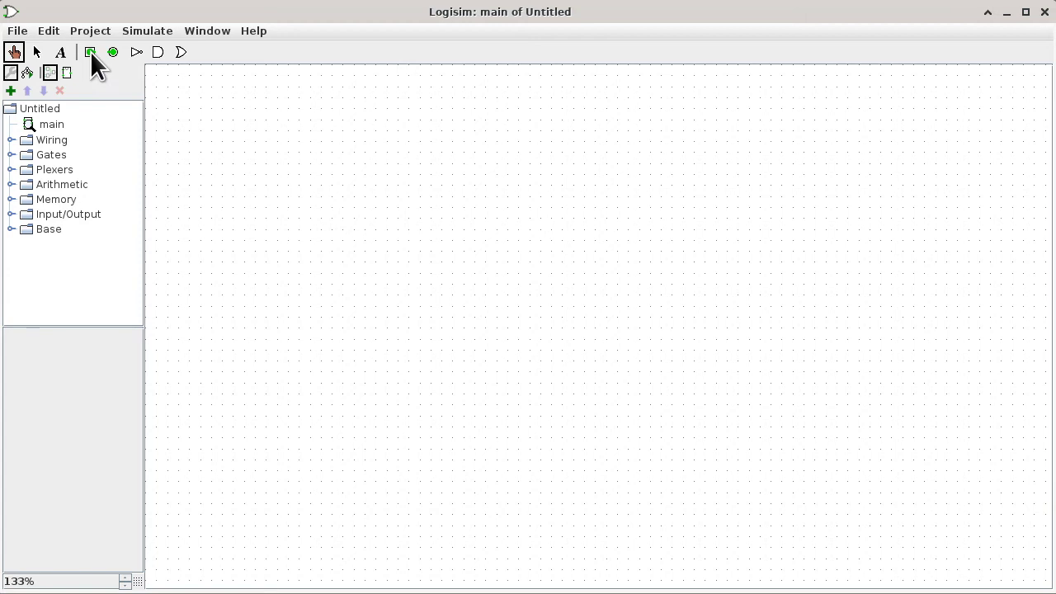
left_click(11, 141)
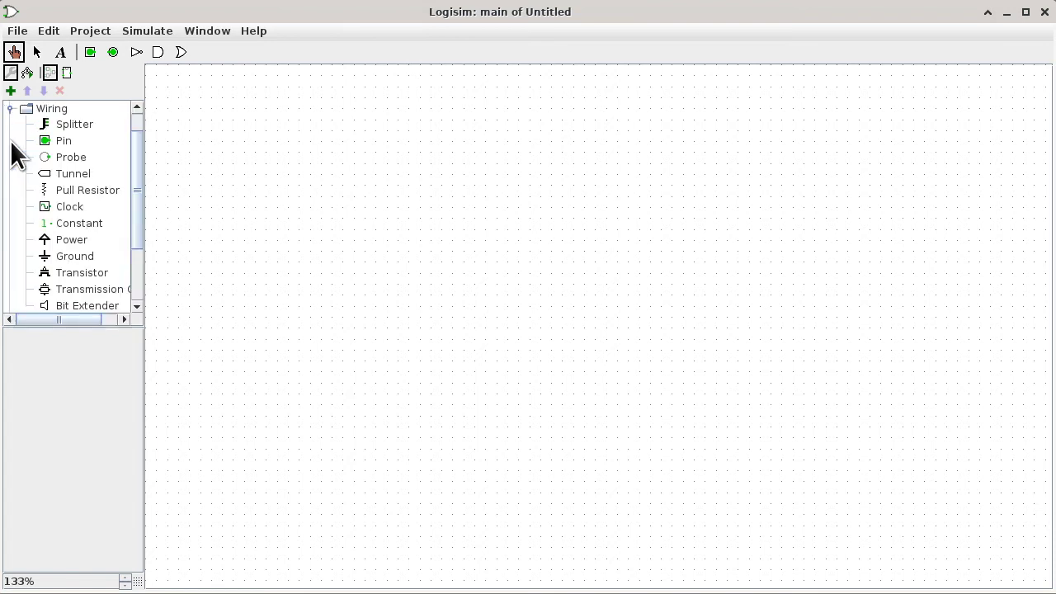
left_click(91, 54)
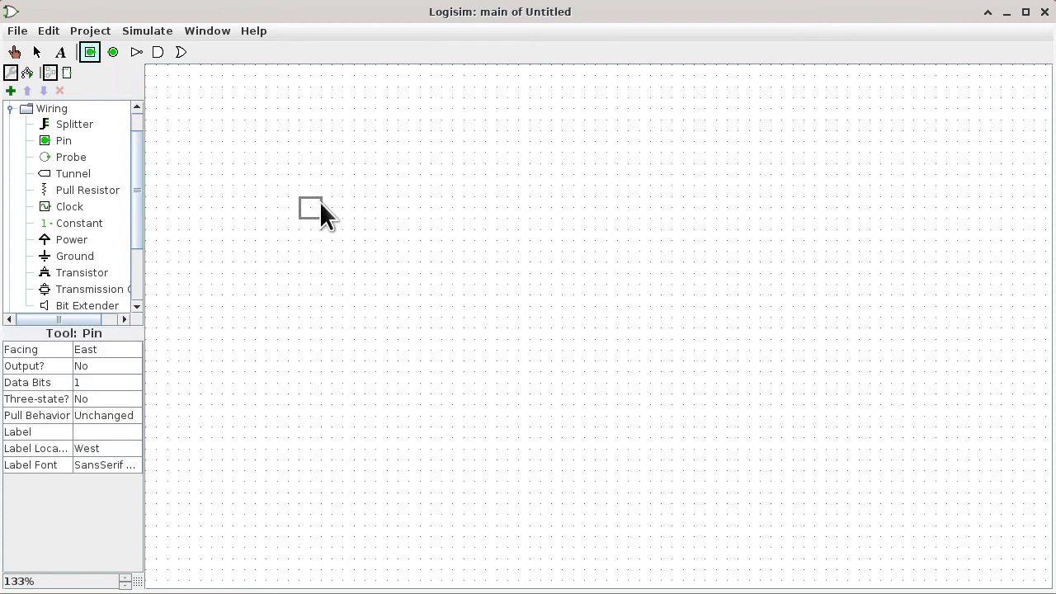
left_click(322, 204)
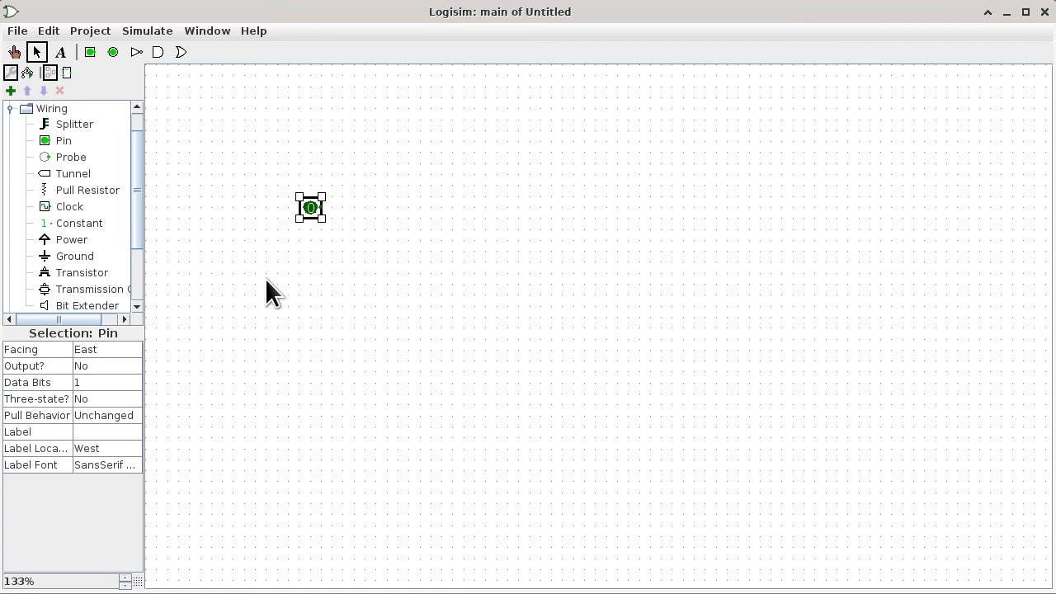
left_click(113, 383)
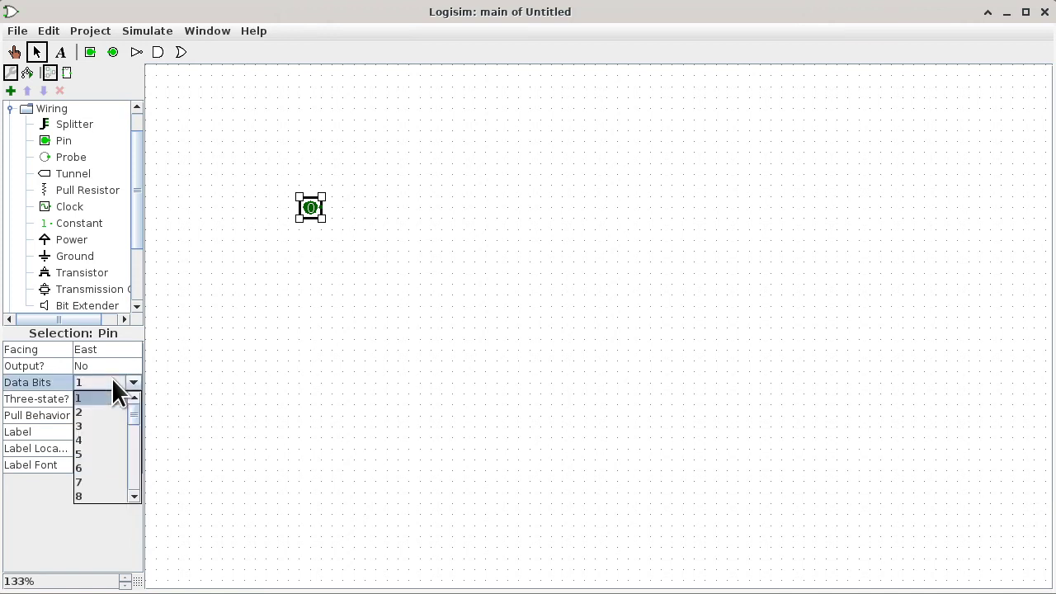
left_click(99, 496)
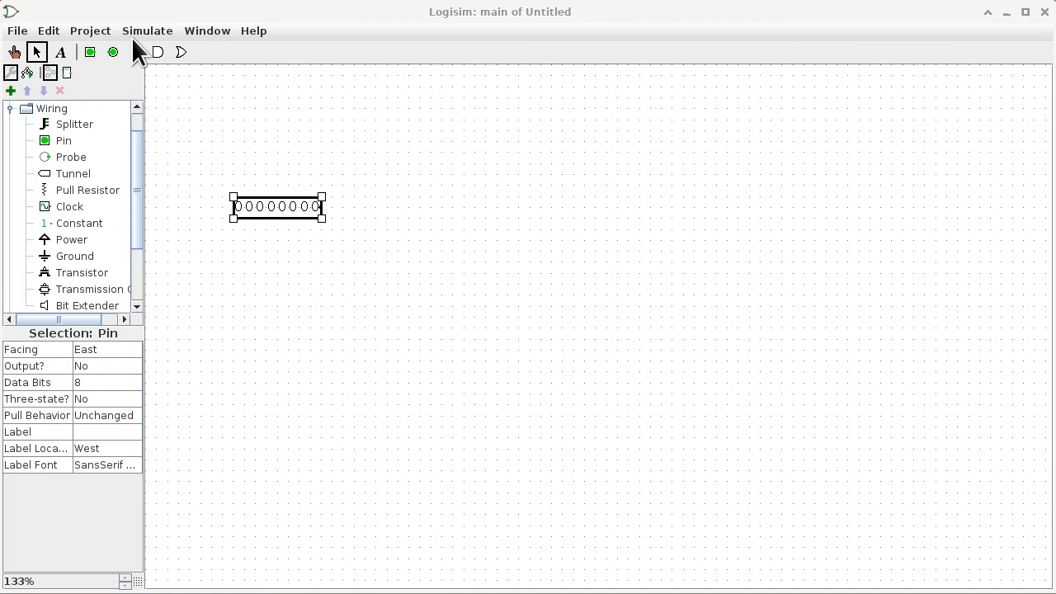
Place an output pin well to the right of the input pin, level with it, and set its data bits to 8
left_click(113, 52)
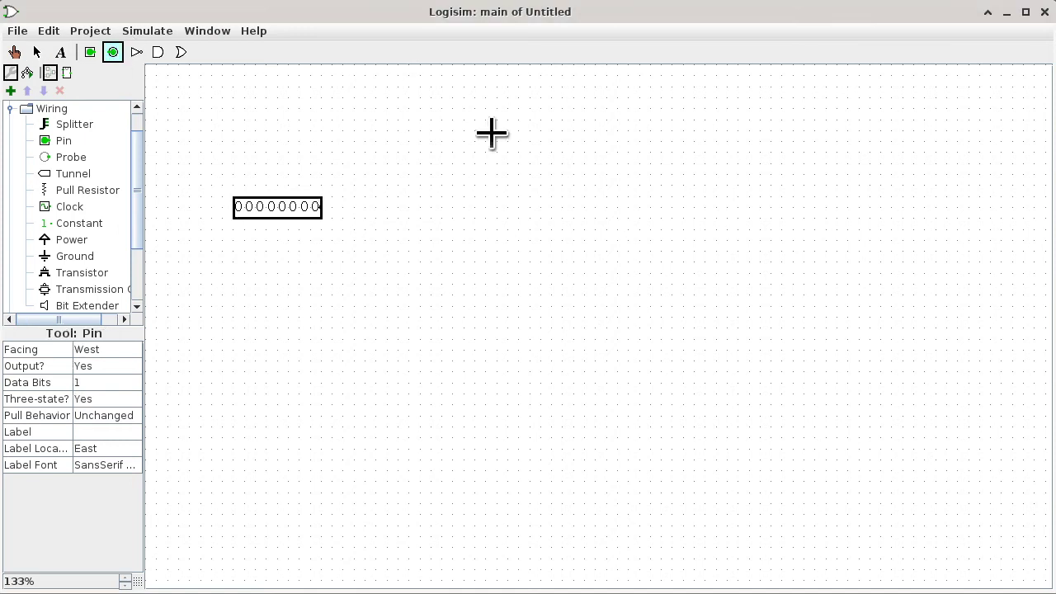
left_click(682, 207)
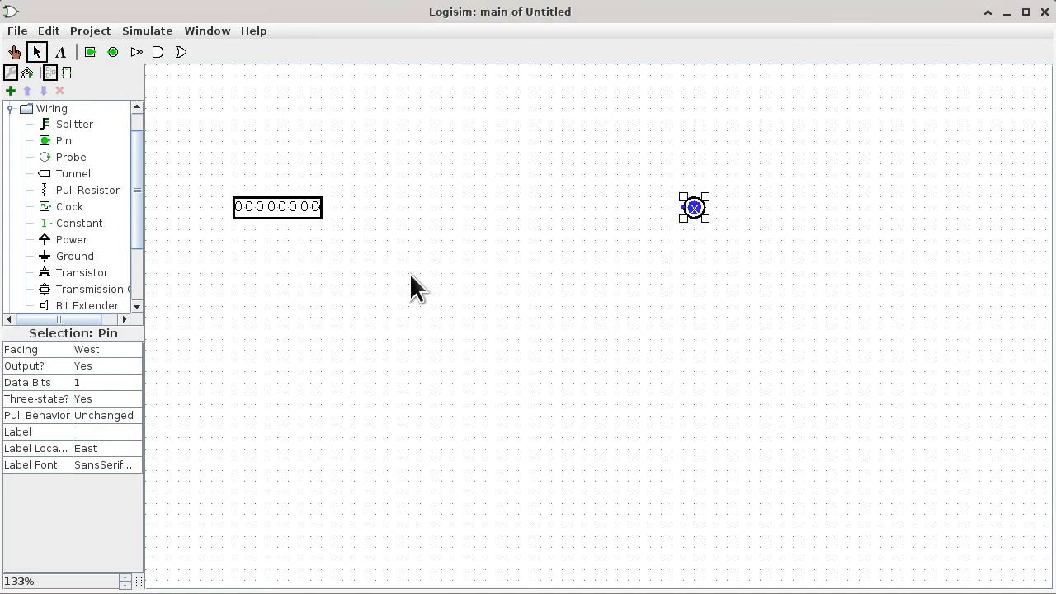
left_click(130, 381)
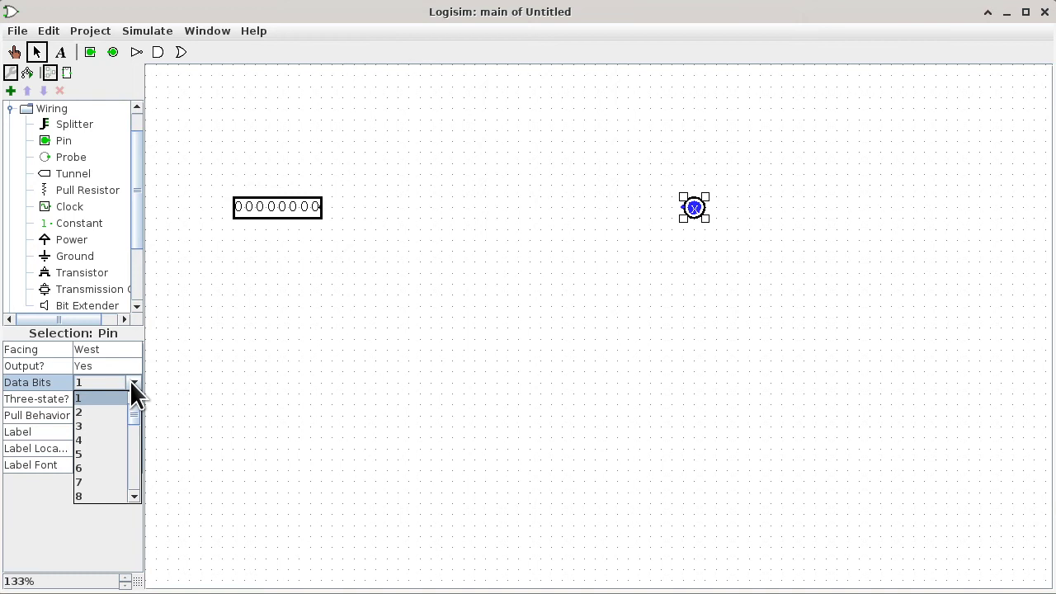
left_click(106, 496)
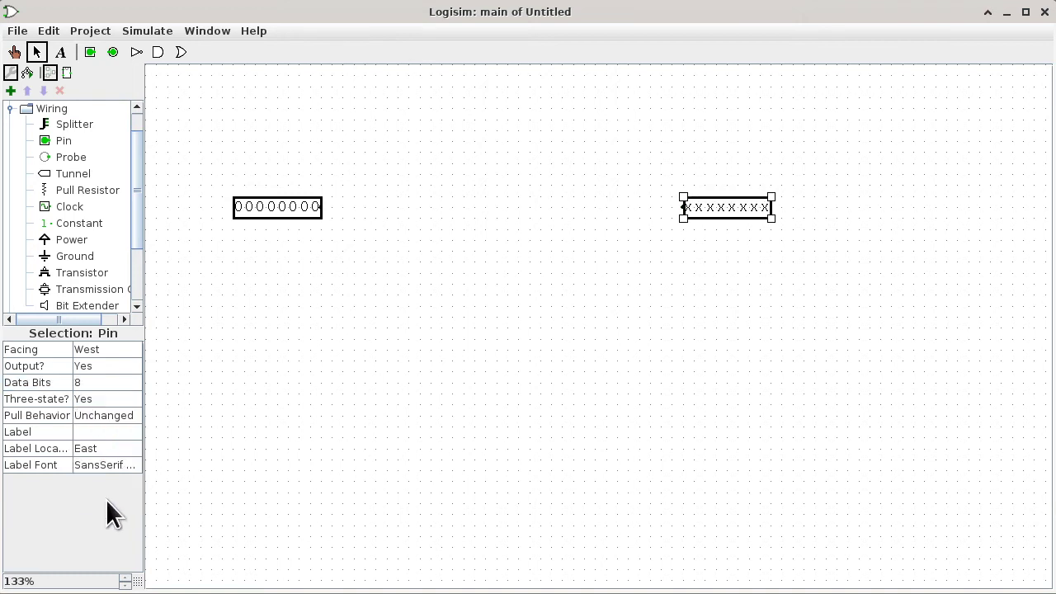
Label the 8-bit input pin "input" and set its label location to North
left_click(260, 203)
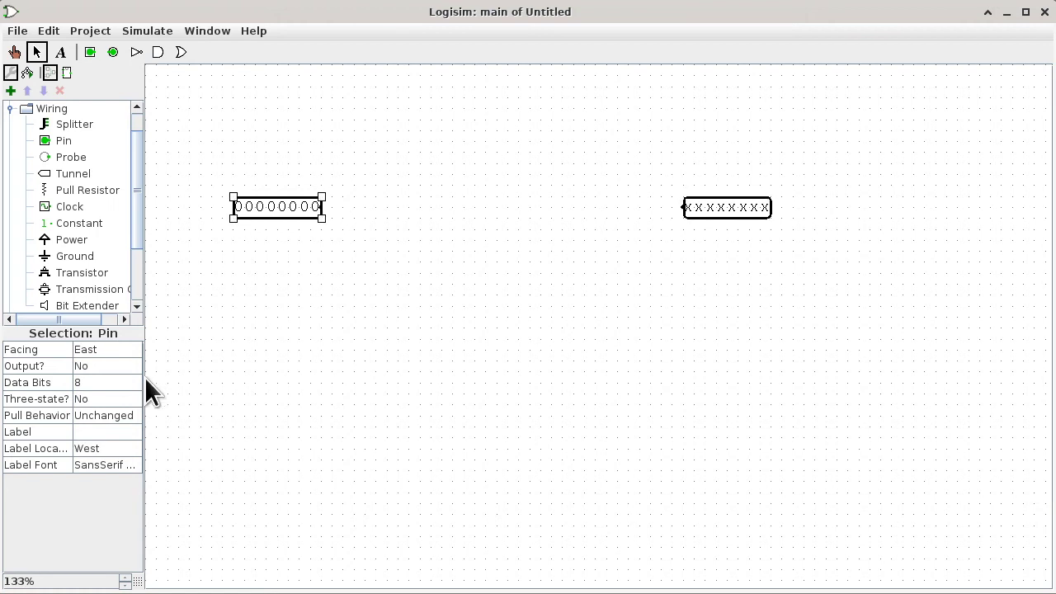
left_click(102, 432)
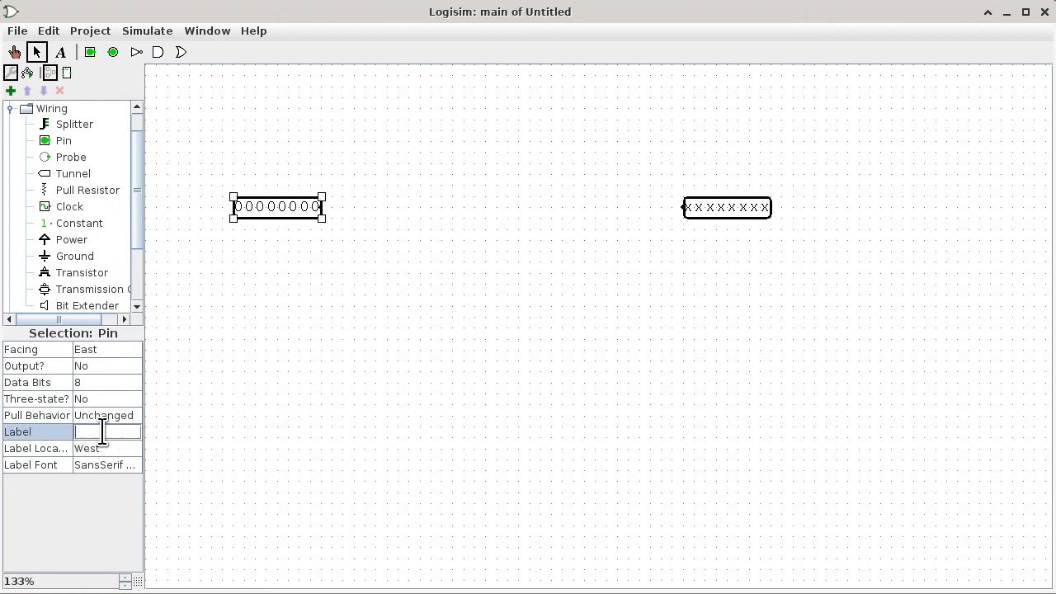
type("input")
key("Return")
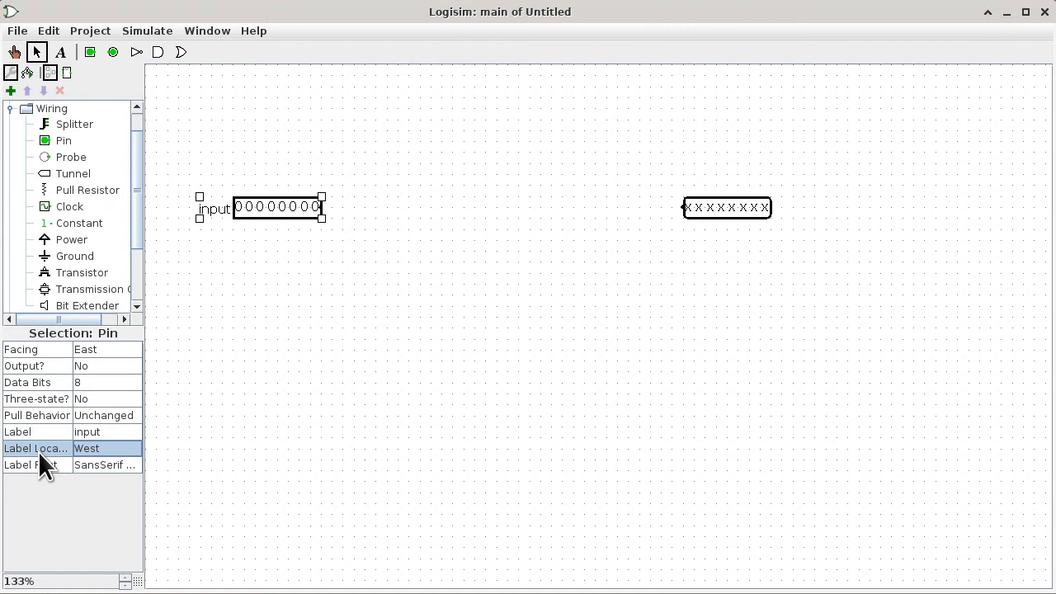
left_click(94, 449)
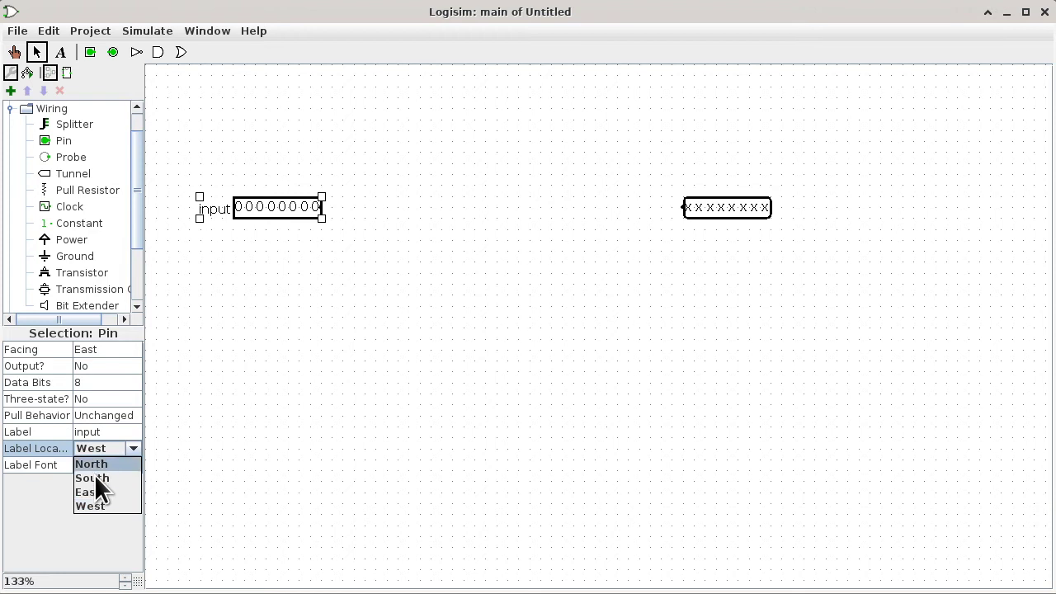
left_click(99, 463)
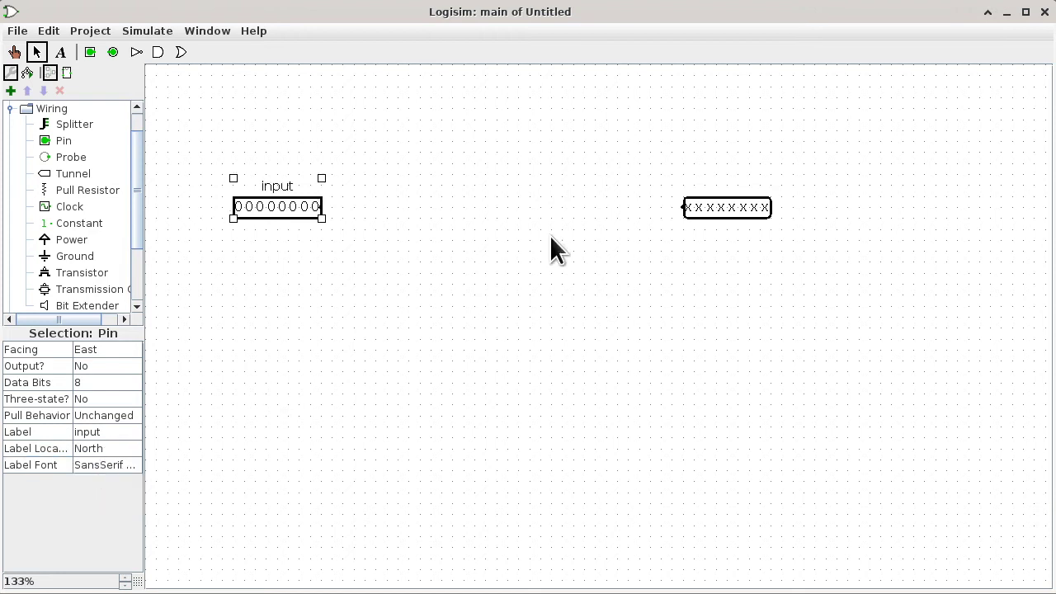
Label the 8-bit output pin "output" and set its label location to North
left_click(716, 221)
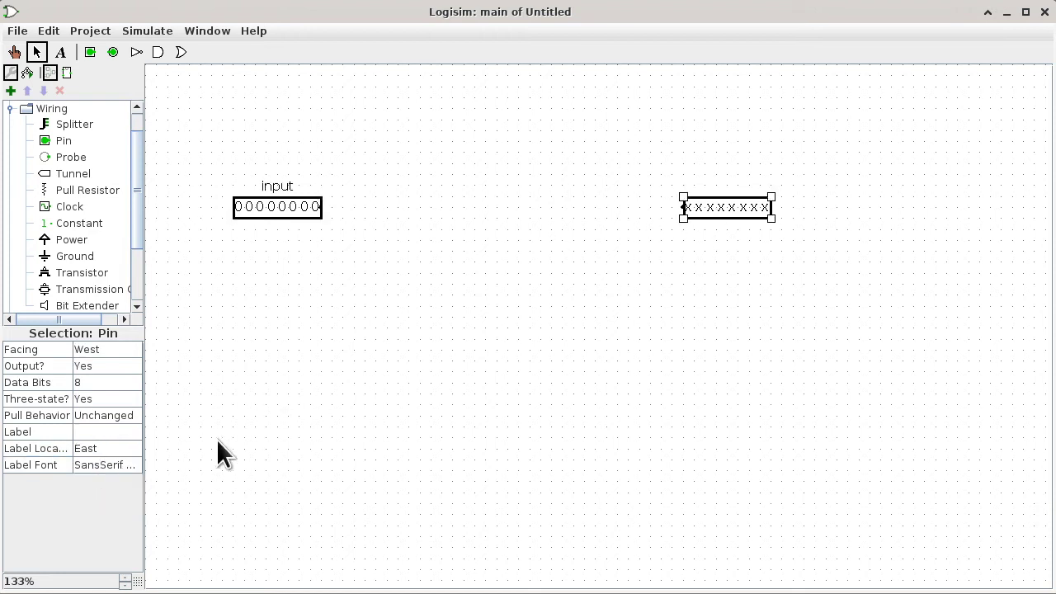
left_click(124, 431)
type("output")
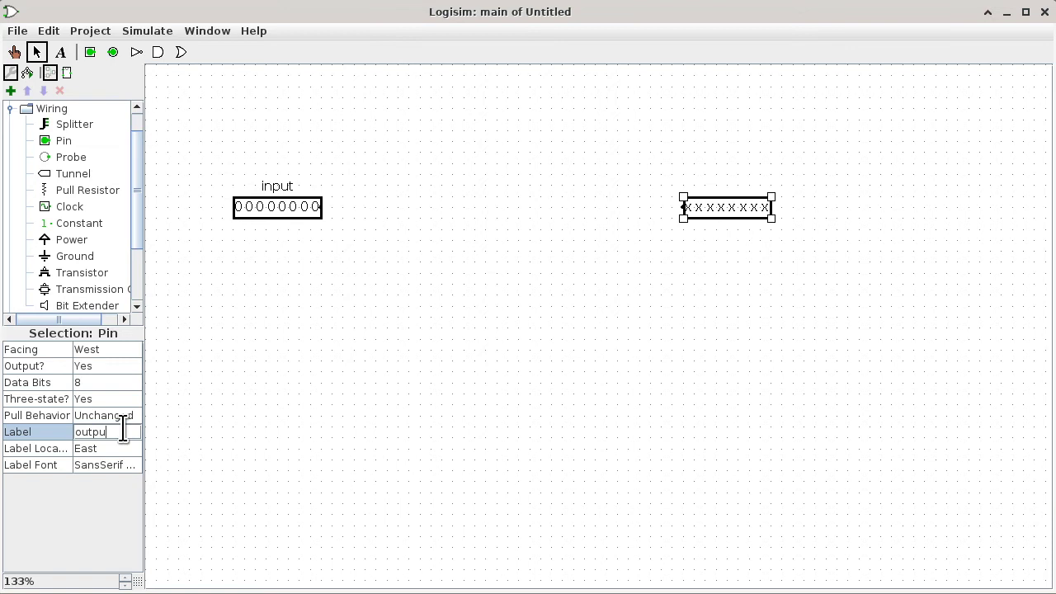
key("Return")
left_click(120, 448)
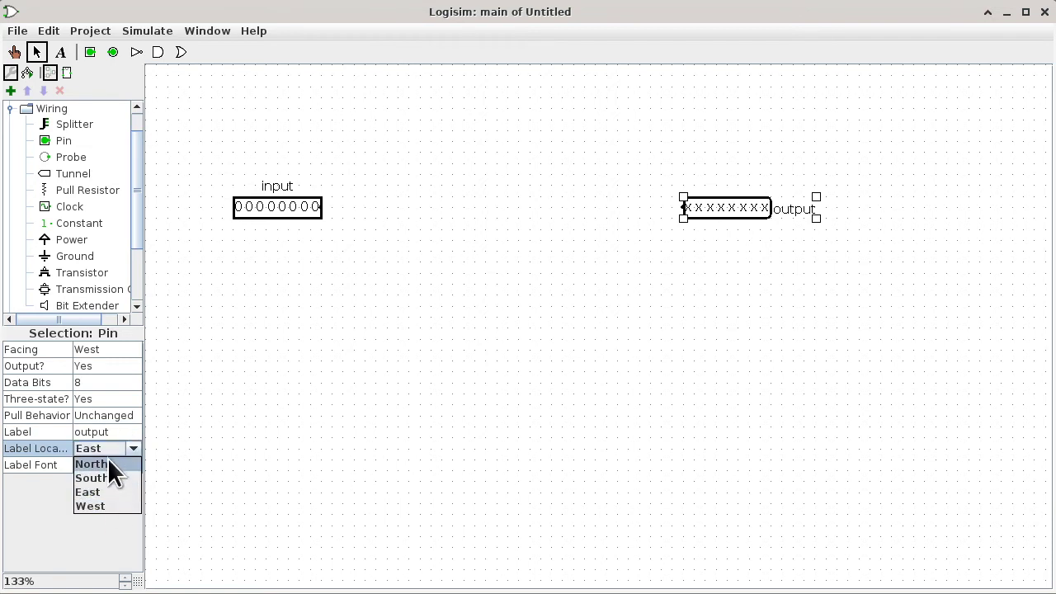
left_click(109, 462)
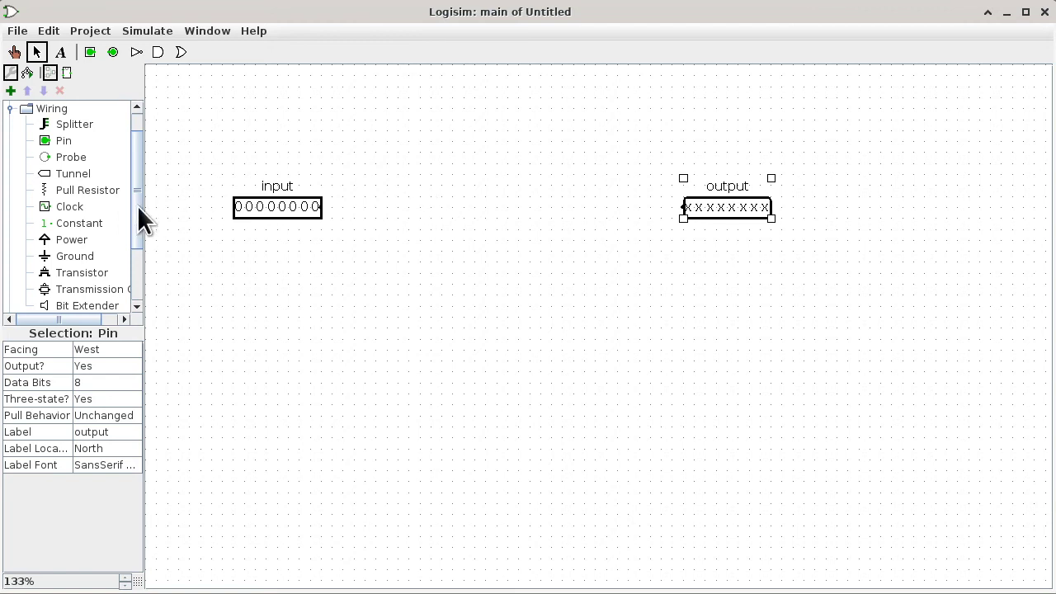
Place a splitter just to the right of the input pin and set its incoming bit width to 8
mouse_move(137, 205)
left_mouse_down()
mouse_move(138, 234)
mouse_move(133, 199)
left_mouse_up()
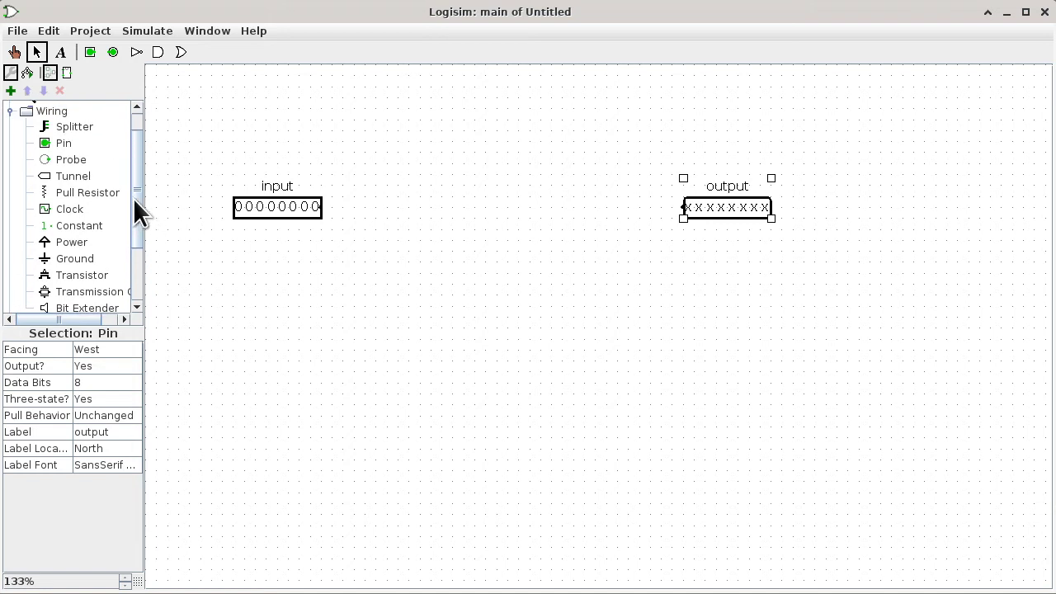
left_click(77, 128)
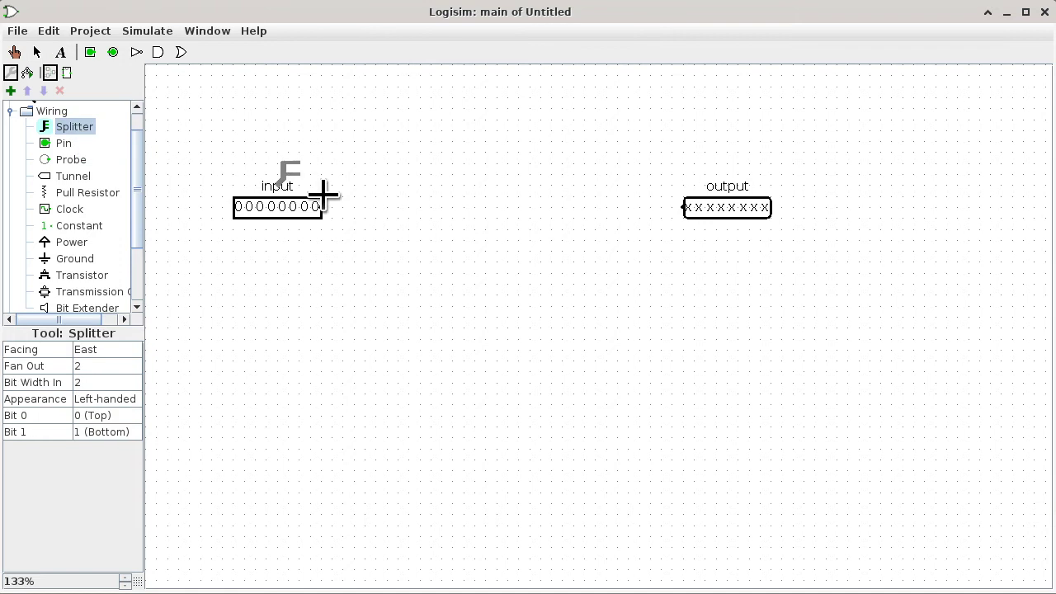
left_click(374, 209)
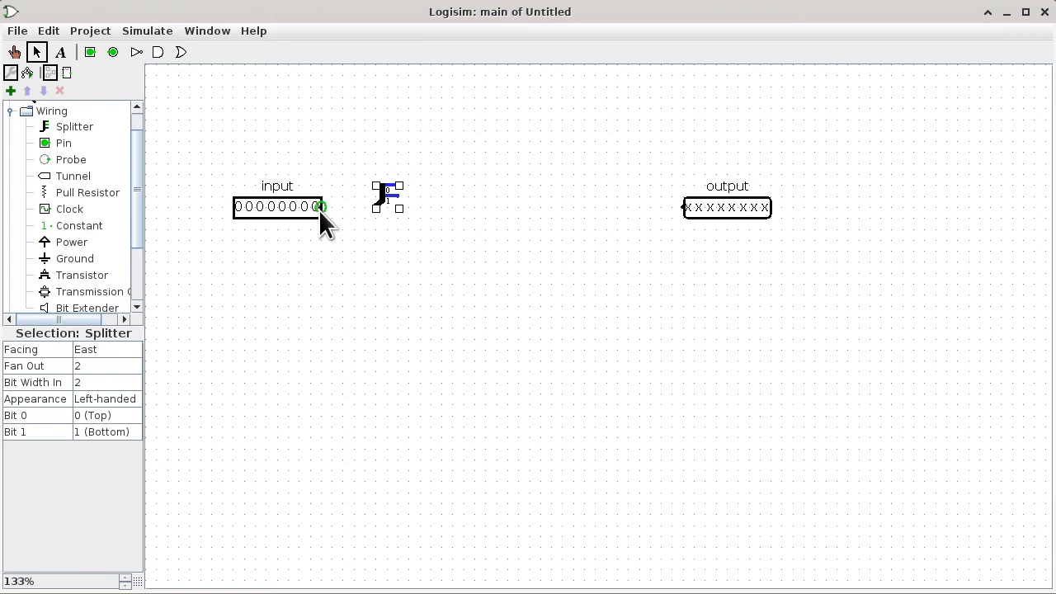
left_click(372, 204)
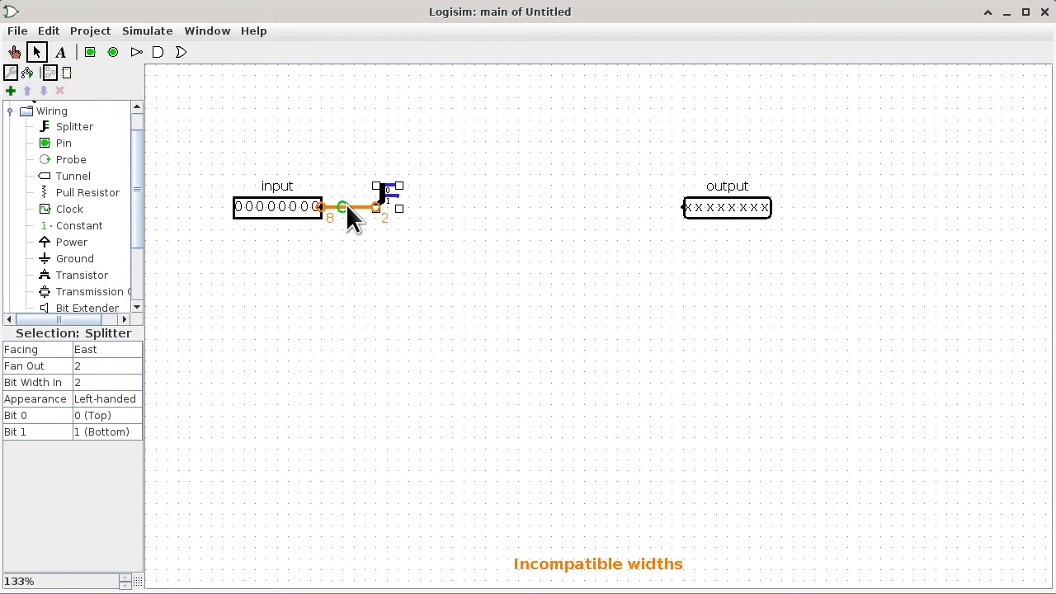
key("ctrl+z")
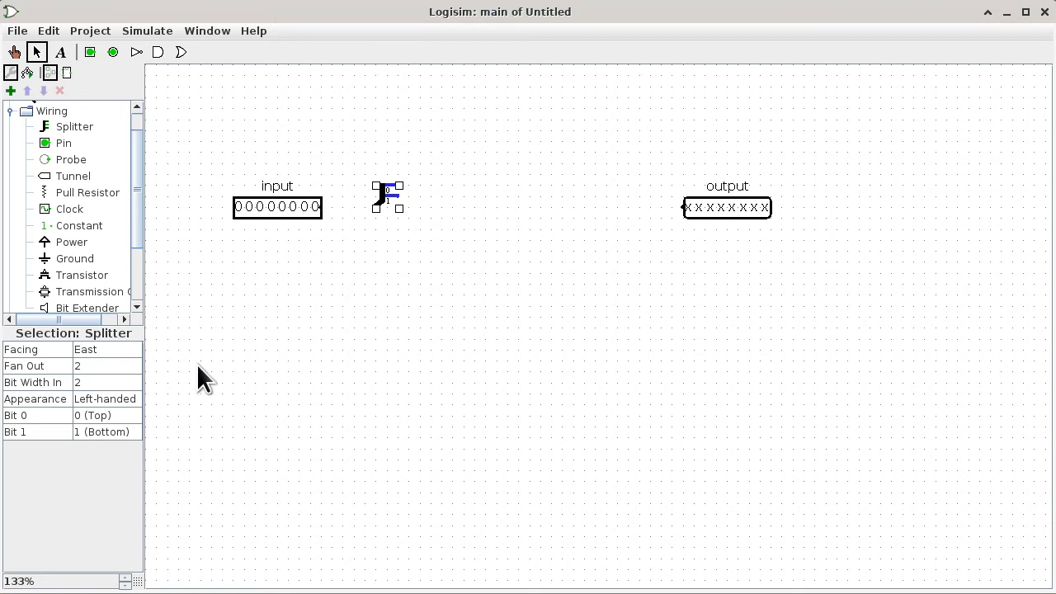
left_click(121, 384)
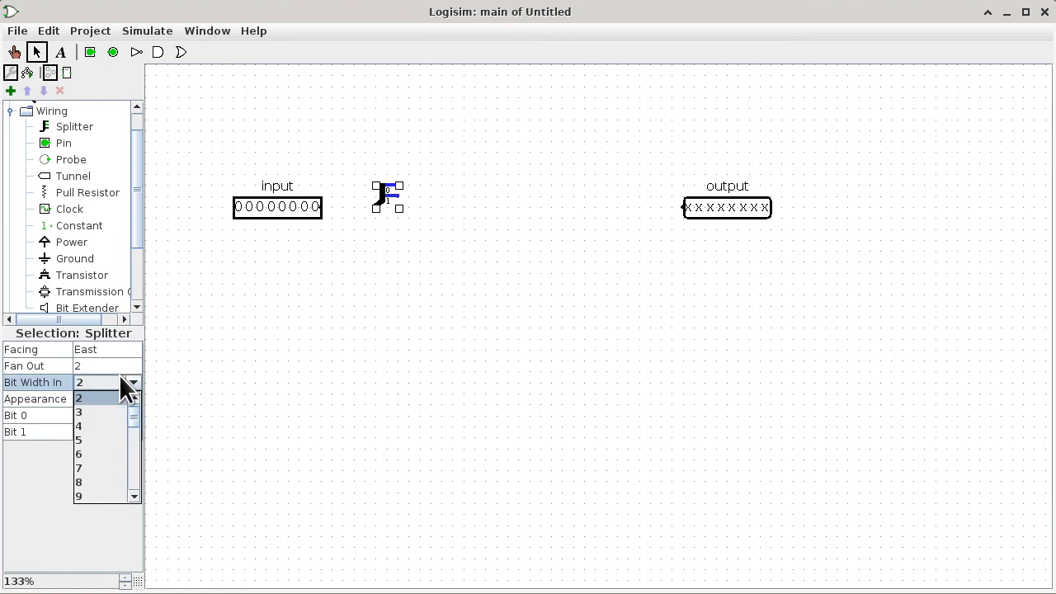
left_click(107, 482)
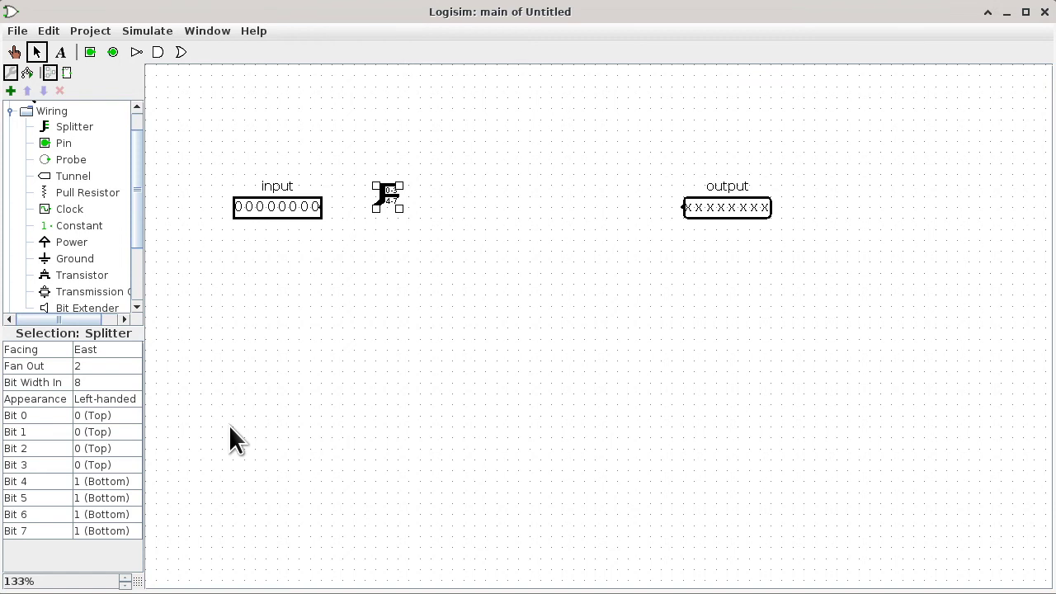
Assign the splitter's bit 0 to output 0 (Top) and bit 1 to output 1 (Bottom)
left_click(119, 416)
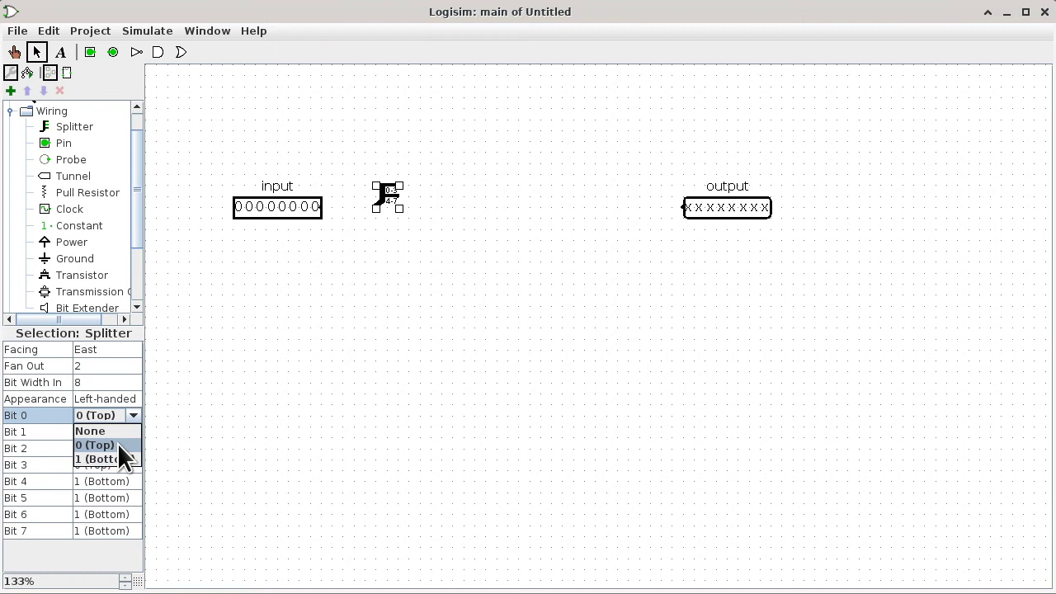
left_click(117, 443)
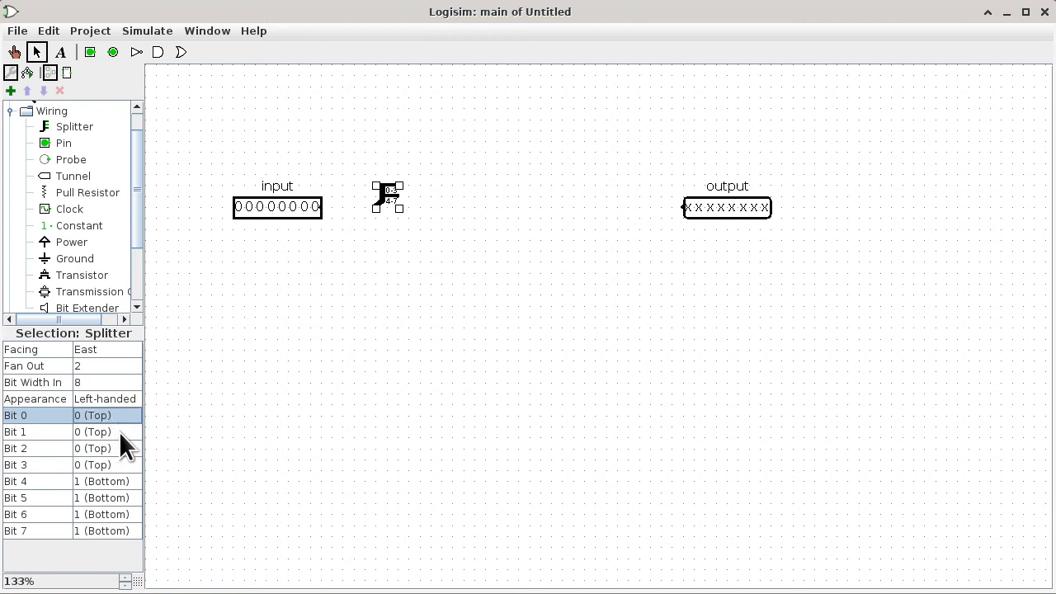
left_click(120, 431)
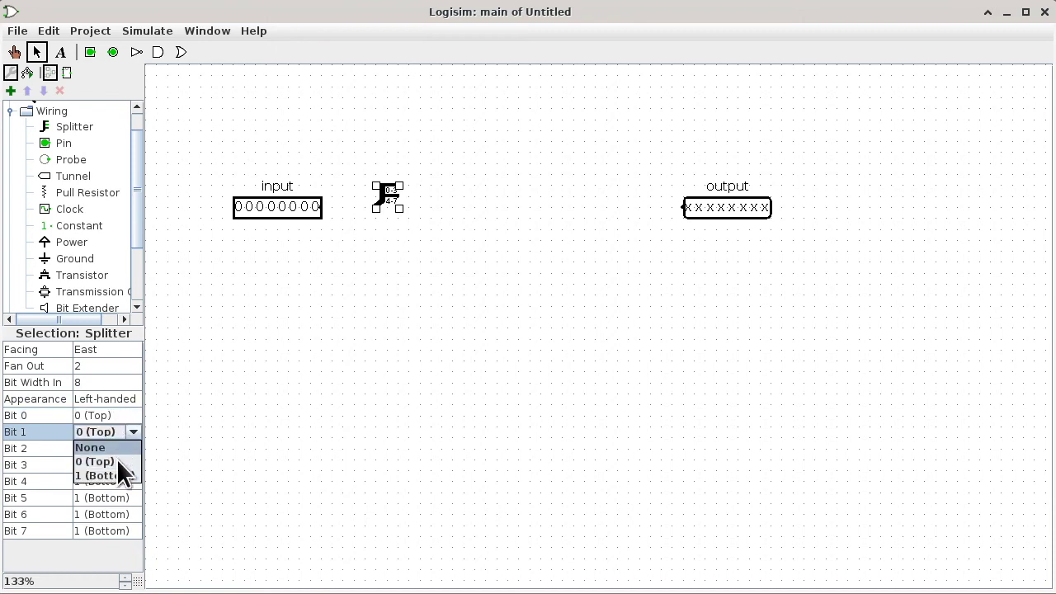
left_click(115, 472)
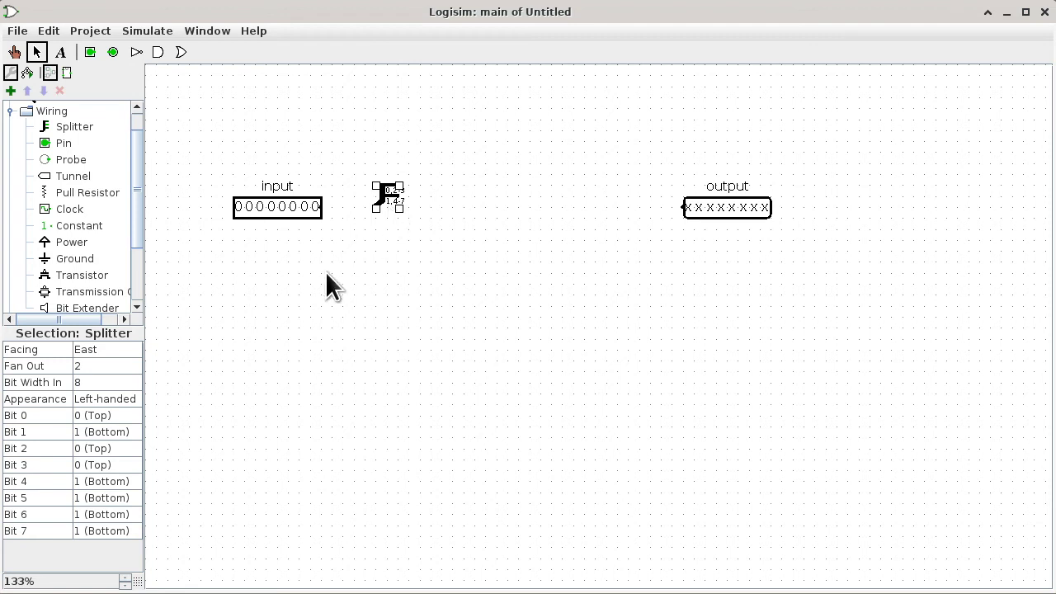
Set bits 2 through 7 of the splitter to None
left_click(105, 448)
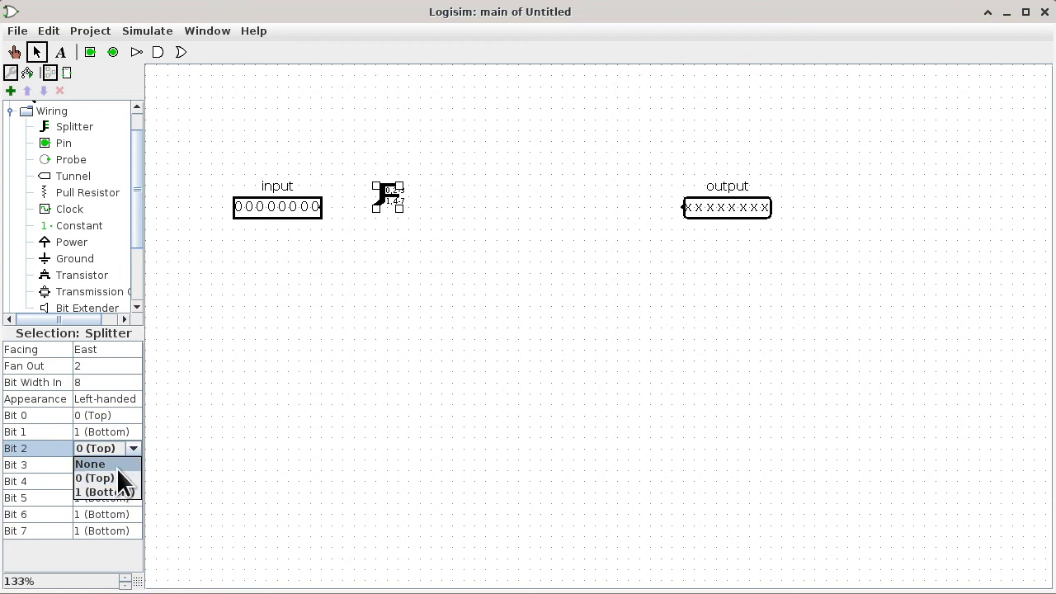
left_click(116, 467)
left_click(113, 465)
left_click(112, 481)
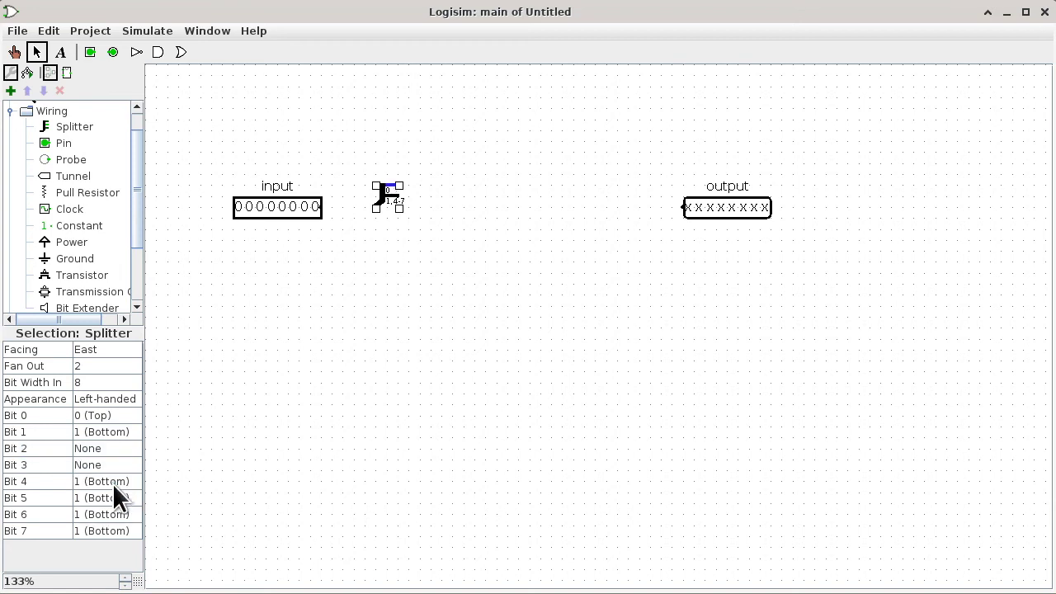
left_click(115, 481)
left_click(114, 494)
left_click(113, 496)
left_click(114, 512)
left_click(113, 517)
left_click(114, 525)
left_click(116, 528)
left_click(116, 547)
Move the splitter closer to the input pin and wire the pin to the splitter's combined end
left_click_drag(381, 197, 349, 196)
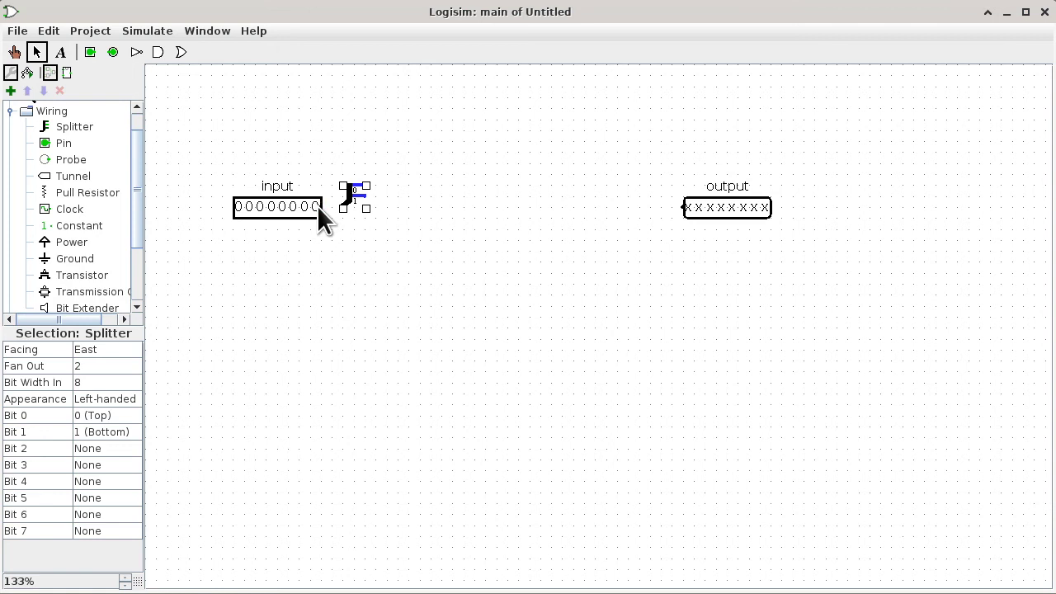
left_click(319, 207)
left_click(360, 231)
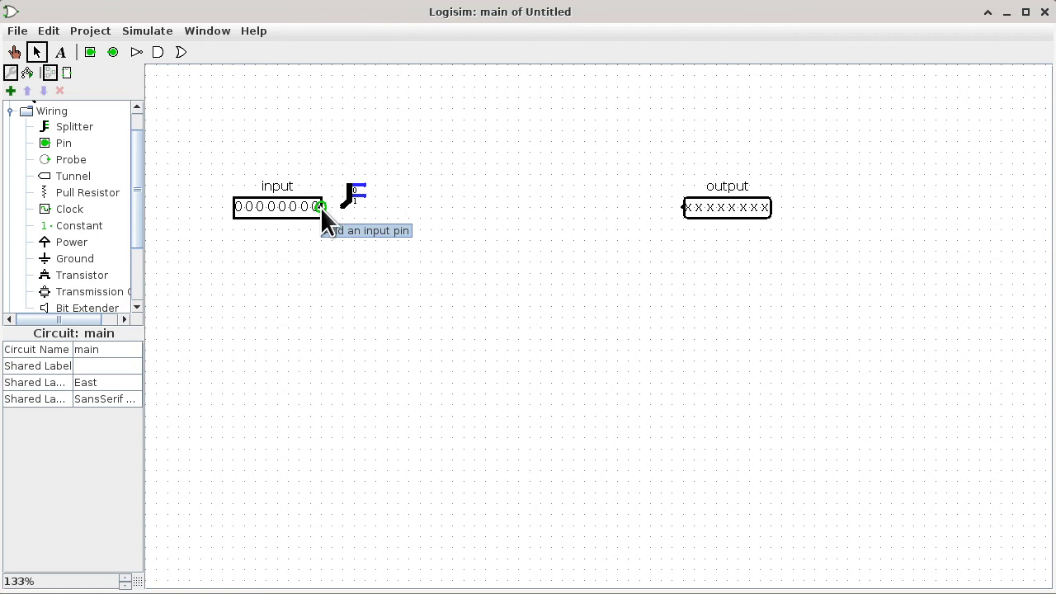
left_click_drag(320, 207, 341, 207)
left_click(351, 210)
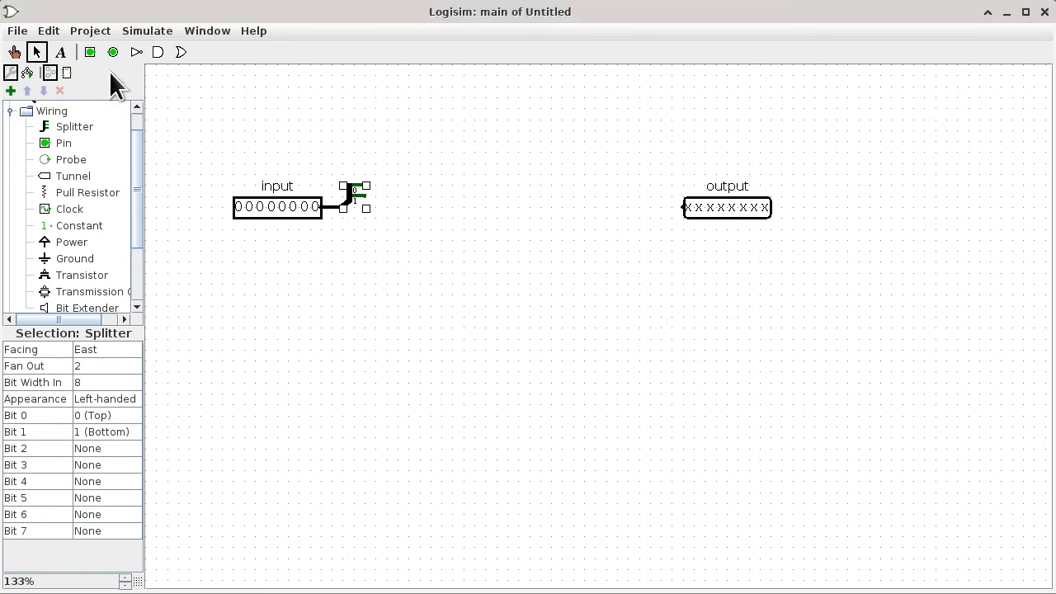
Duplicate the splitter, place the copy in the empty area below and left of the output pin, and set its fan out to 1
key("ctrl+d")
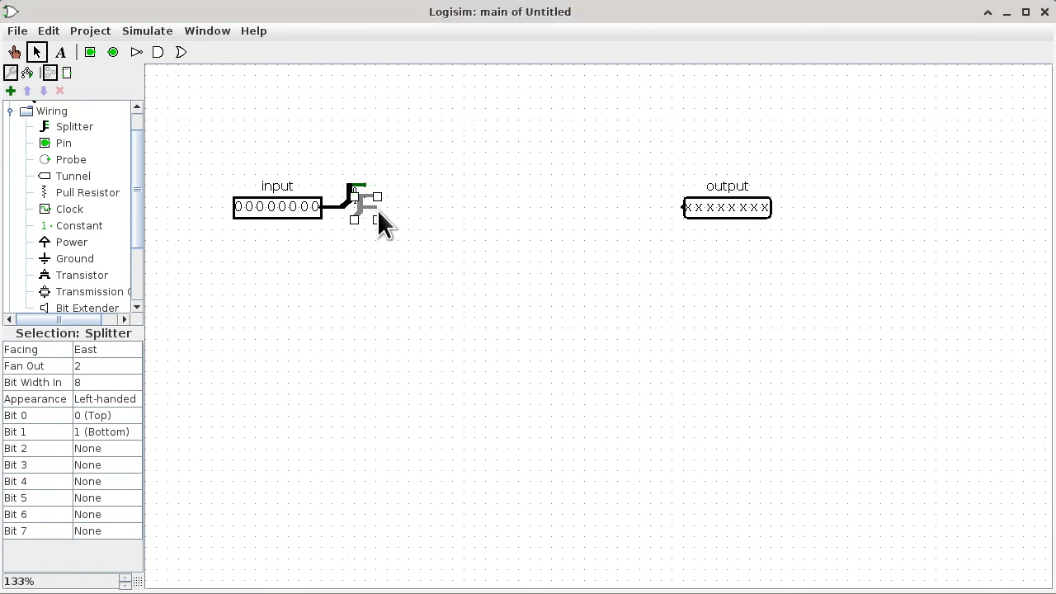
left_click_drag(363, 217, 587, 272)
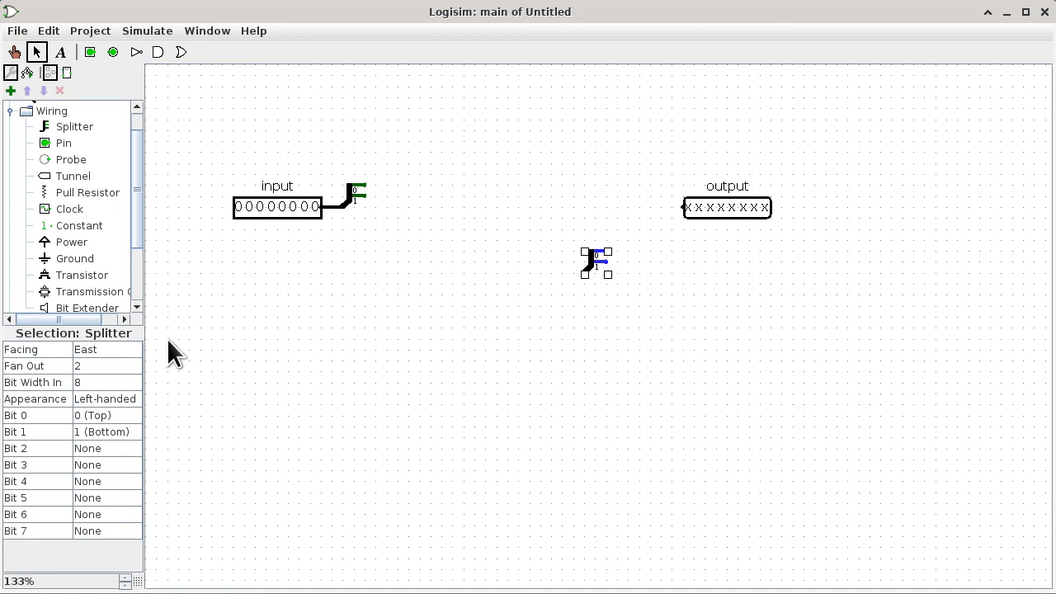
left_click(124, 364)
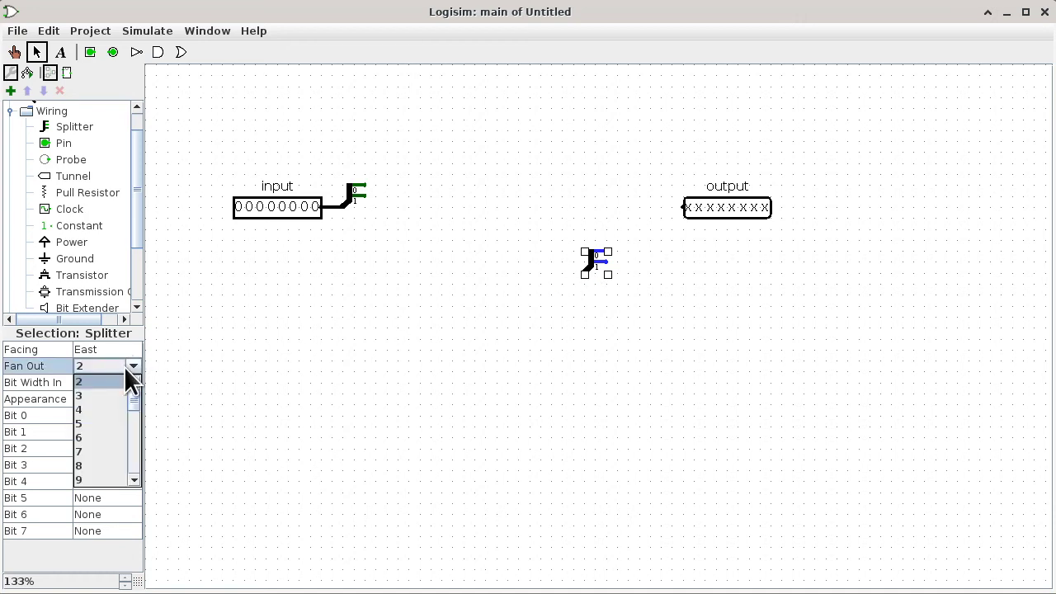
scroll(132, 382, "up", 1)
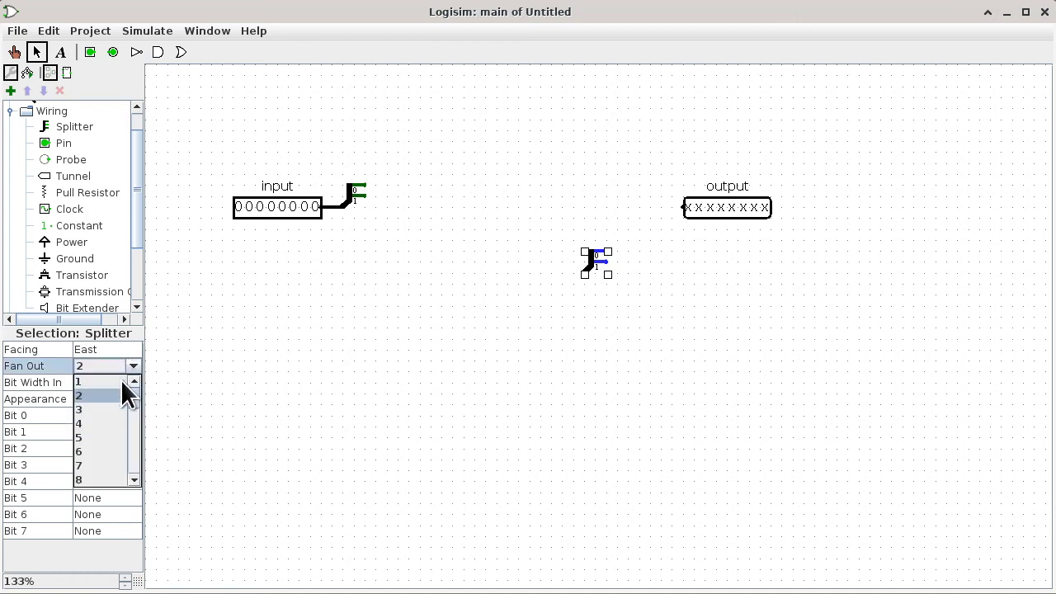
left_click(111, 379)
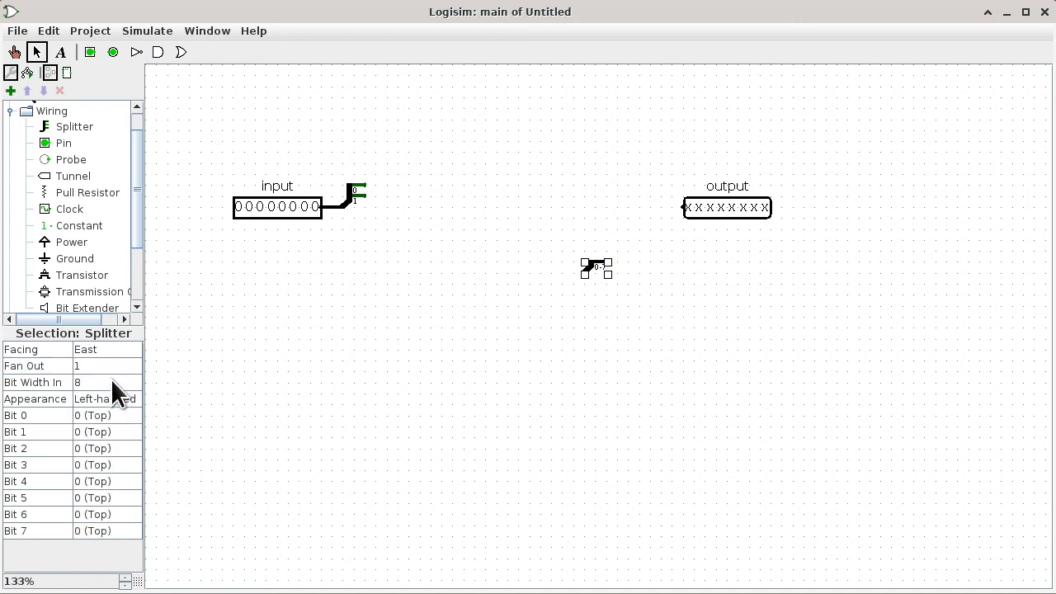
Set bits 1 through 7 of the copied splitter to None
left_click(115, 431)
left_click(111, 450)
left_click(111, 450)
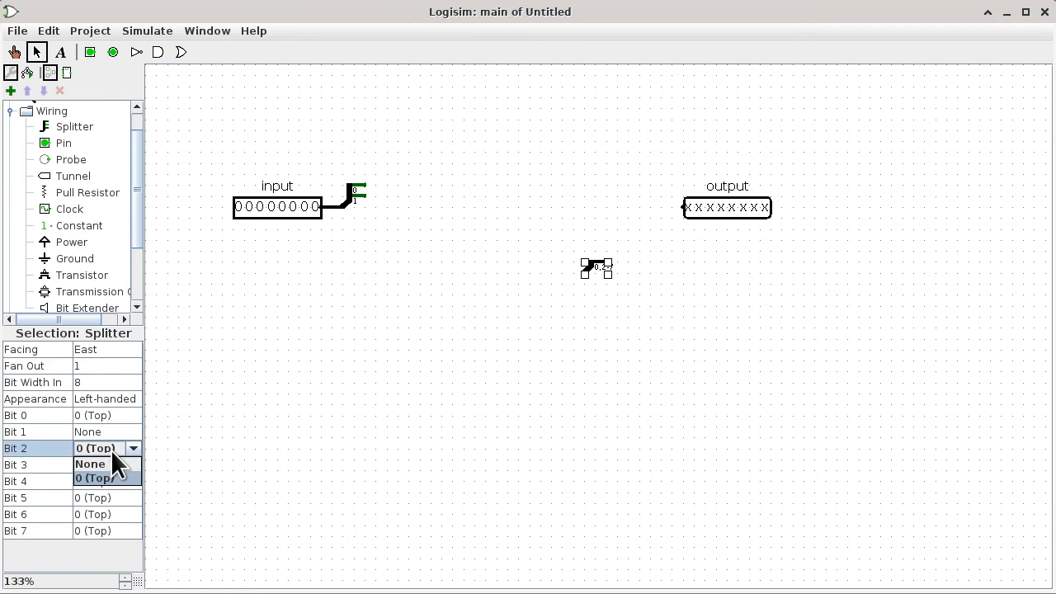
left_click(110, 466)
left_click(111, 466)
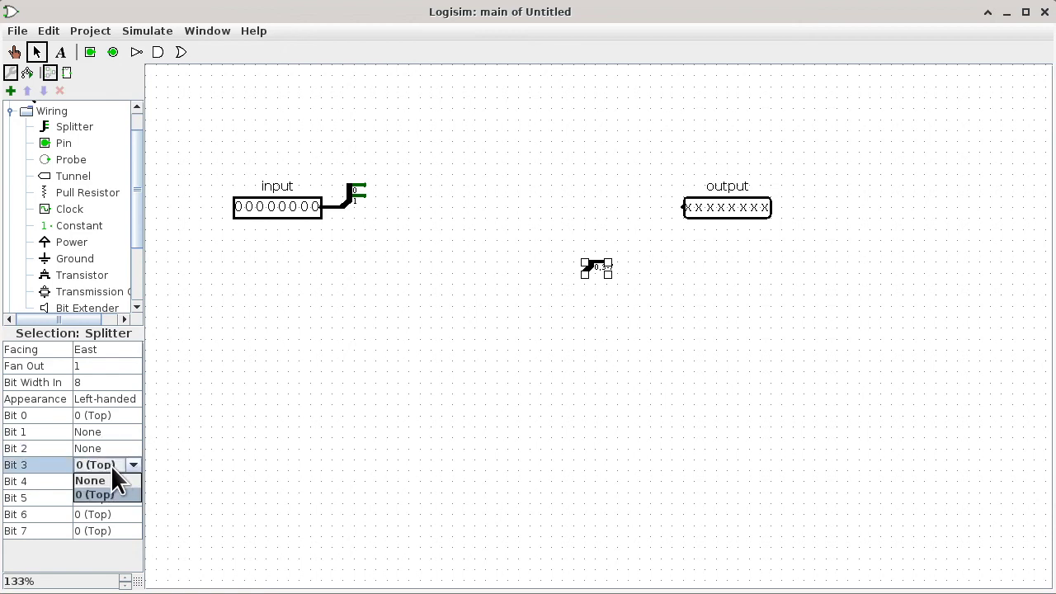
left_click(111, 479)
left_click(111, 478)
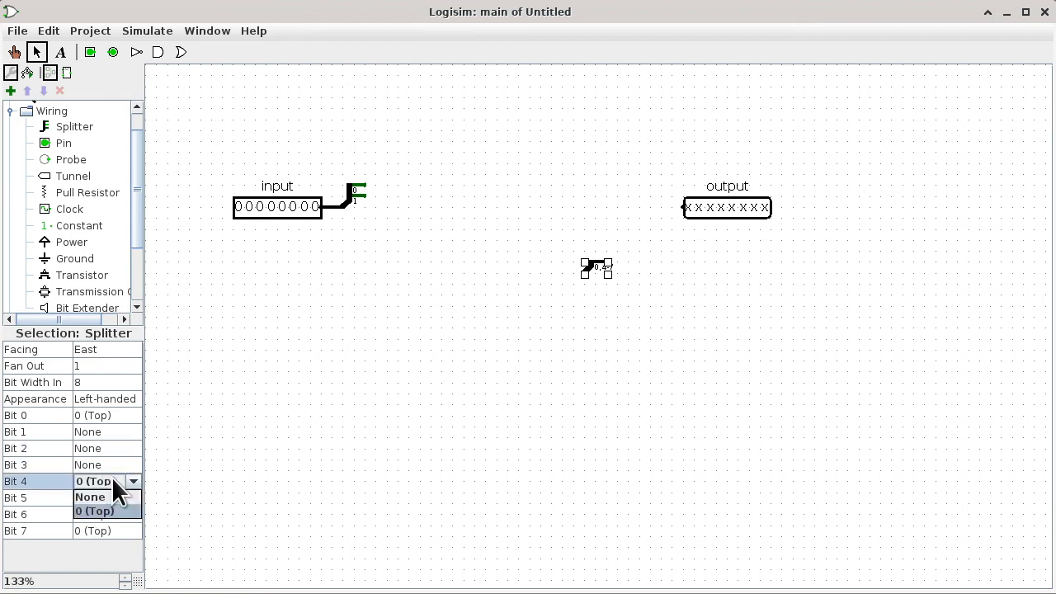
left_click(113, 496)
left_click(114, 497)
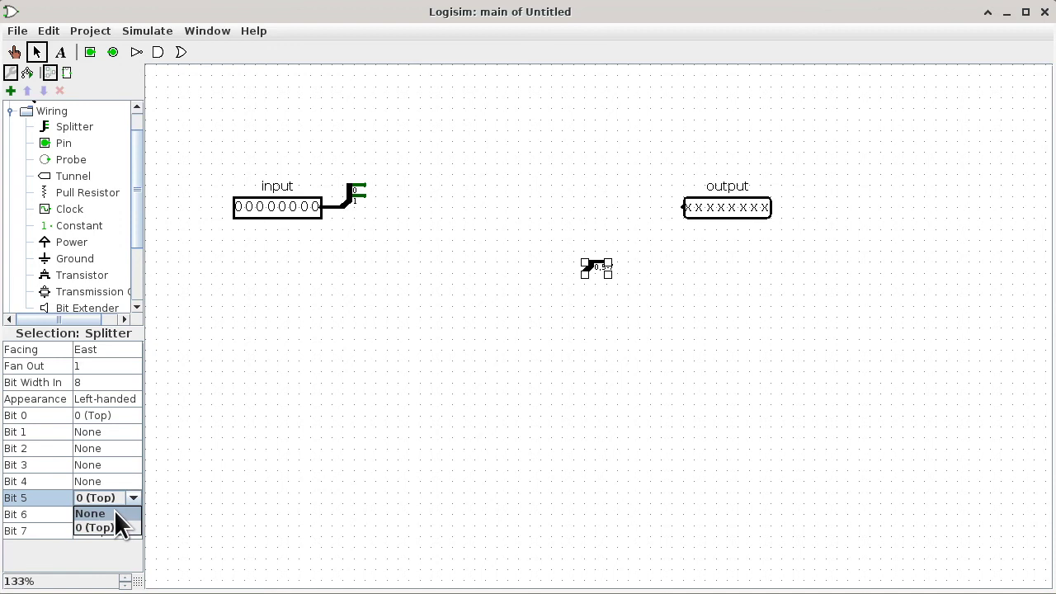
left_click(113, 511)
left_click(113, 513)
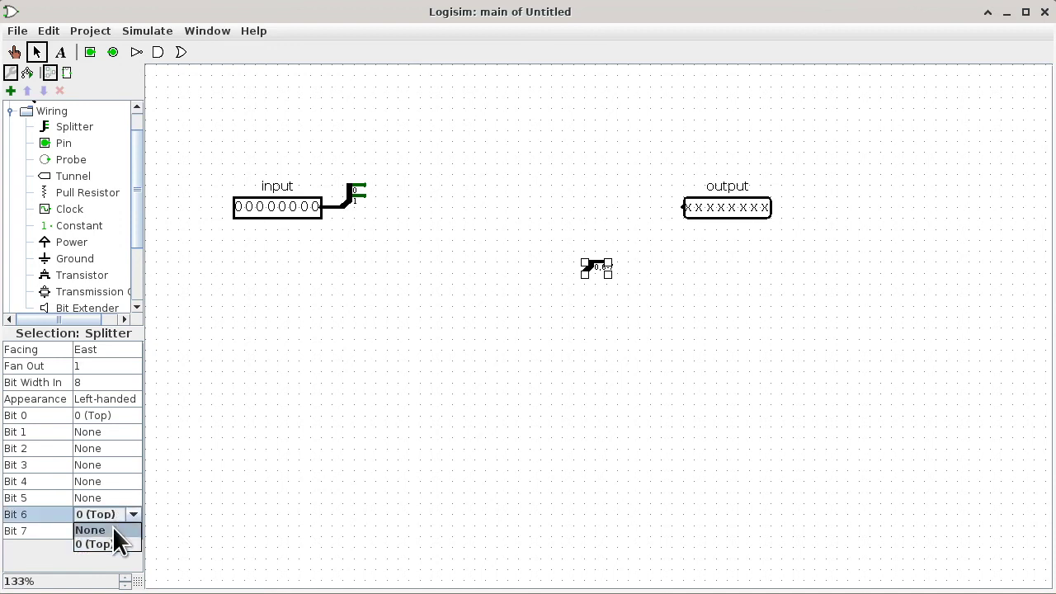
left_click(112, 527)
left_click(111, 529)
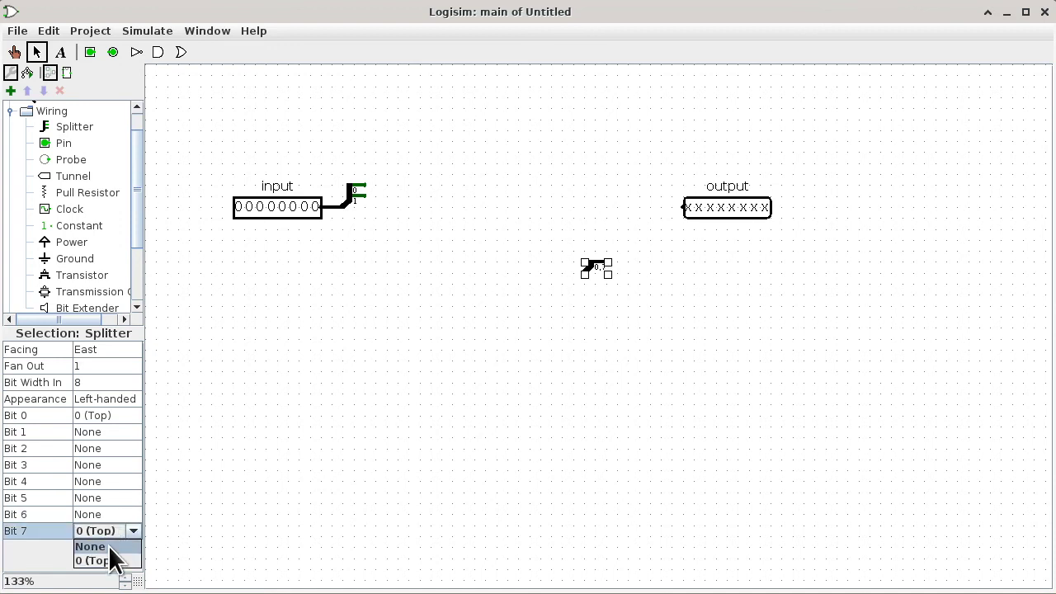
left_click(111, 548)
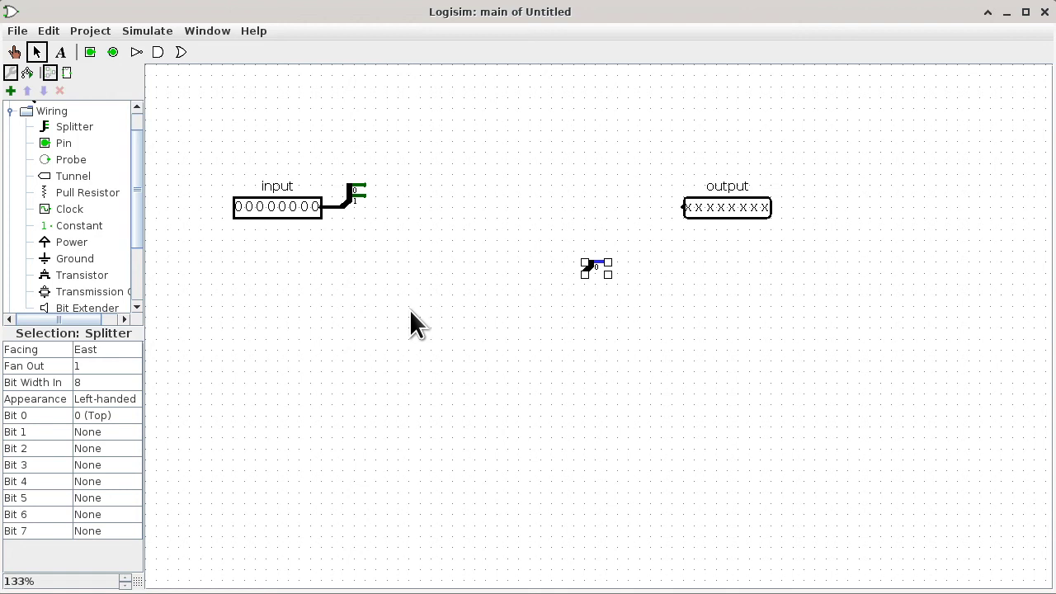
Face the copied splitter West and connect its combined end to the output pin
left_click(103, 344)
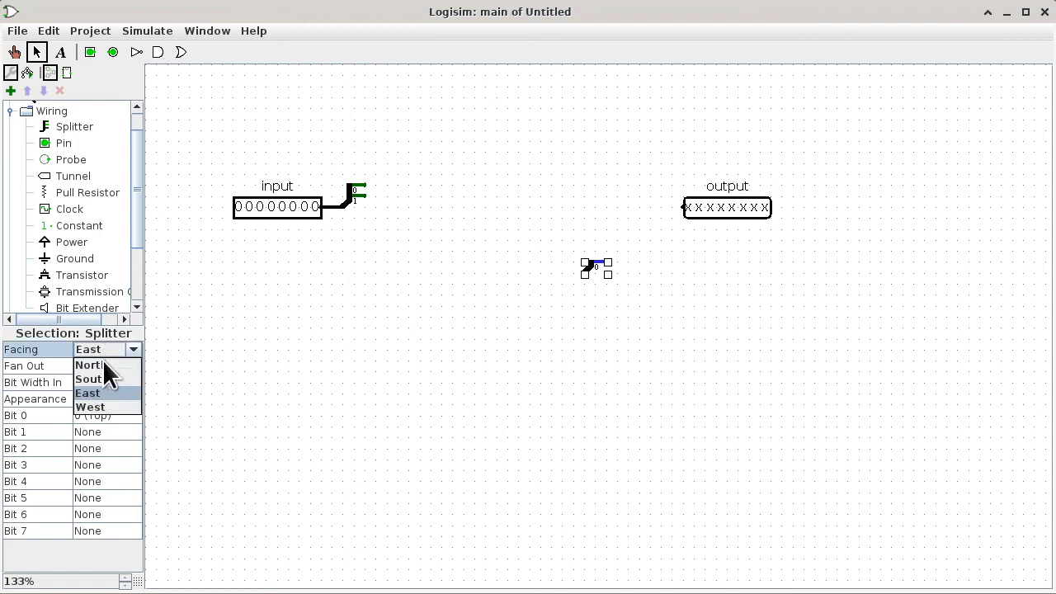
left_click(102, 406)
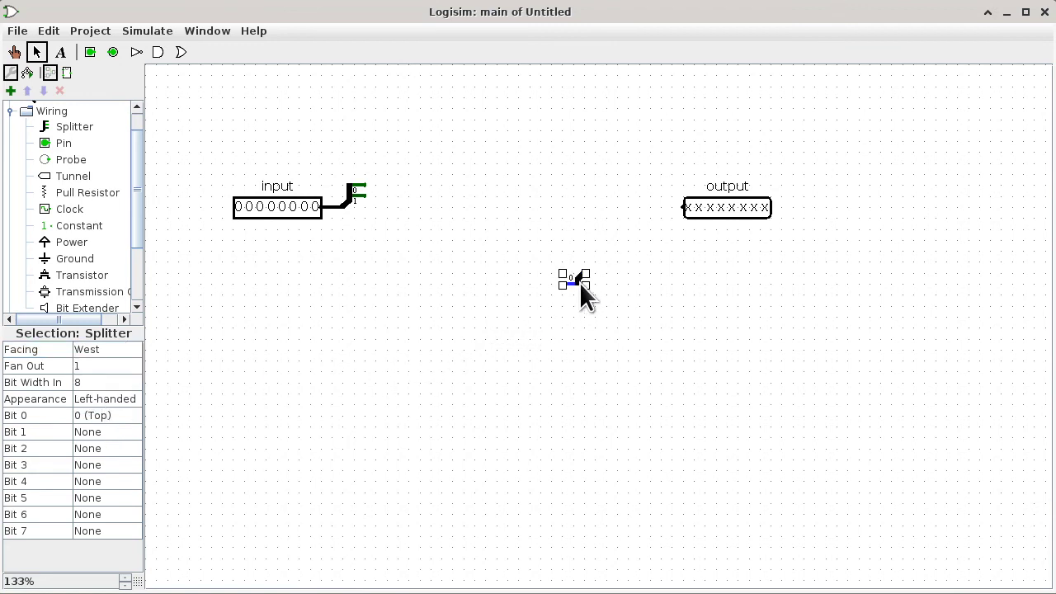
left_click_drag(580, 285, 656, 208)
Place a power symbol midway between the input and output pins and a ground symbol well below it in line
left_click(70, 244)
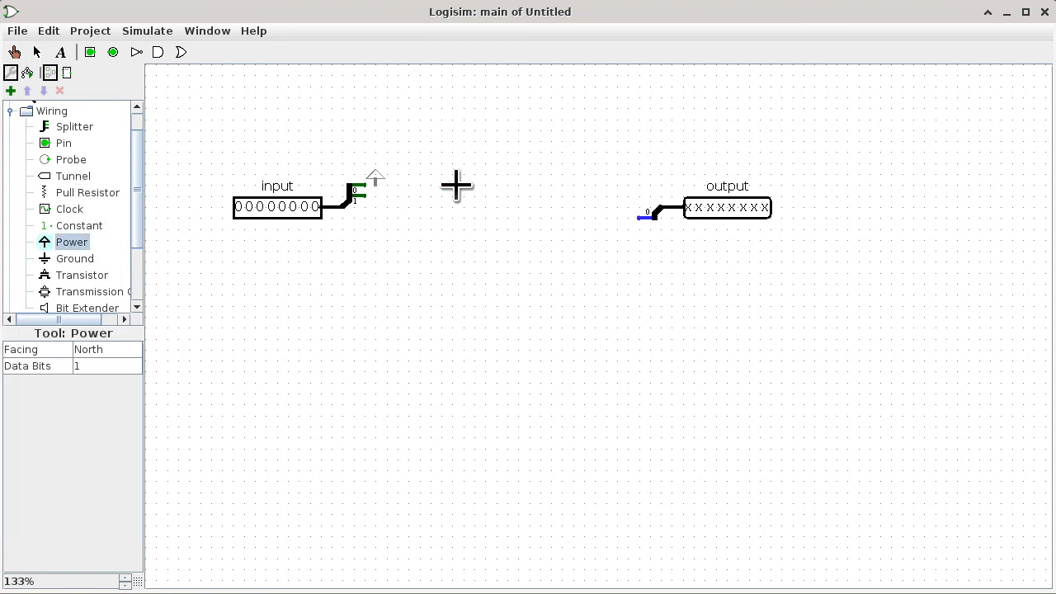
left_click(500, 162)
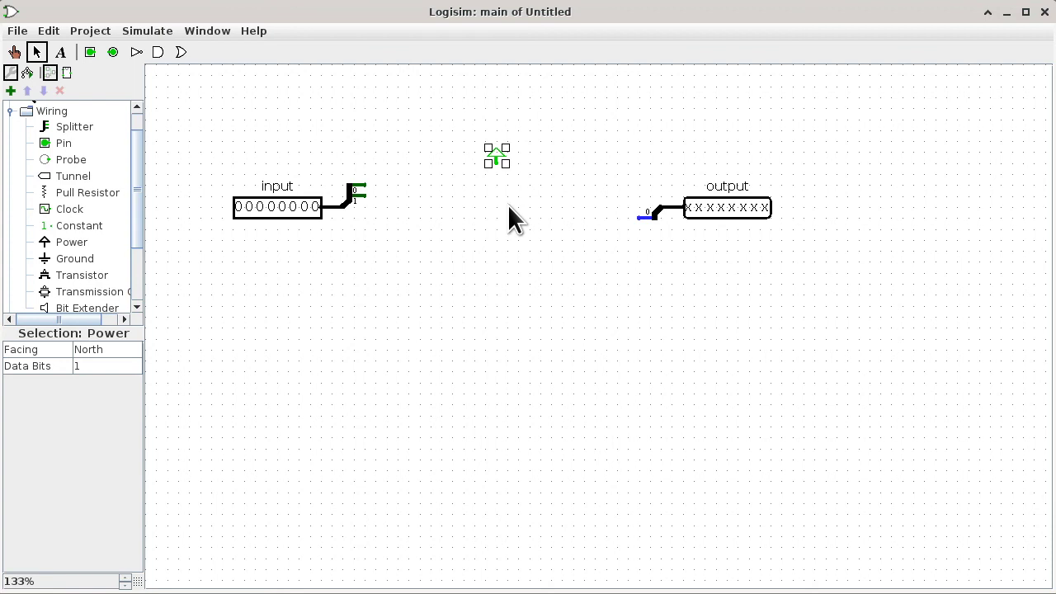
left_click(78, 259)
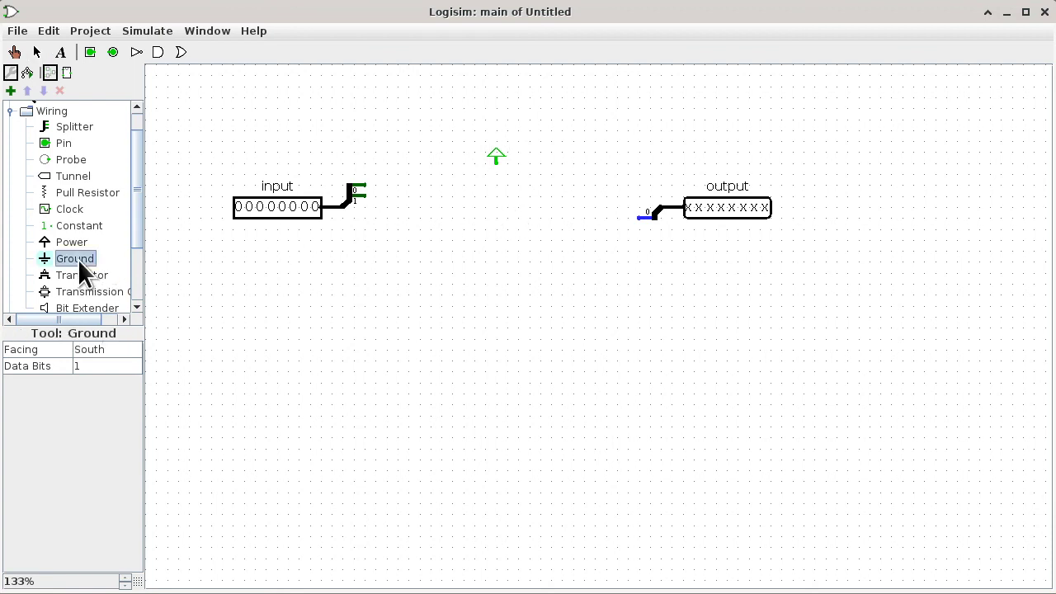
left_click(496, 349)
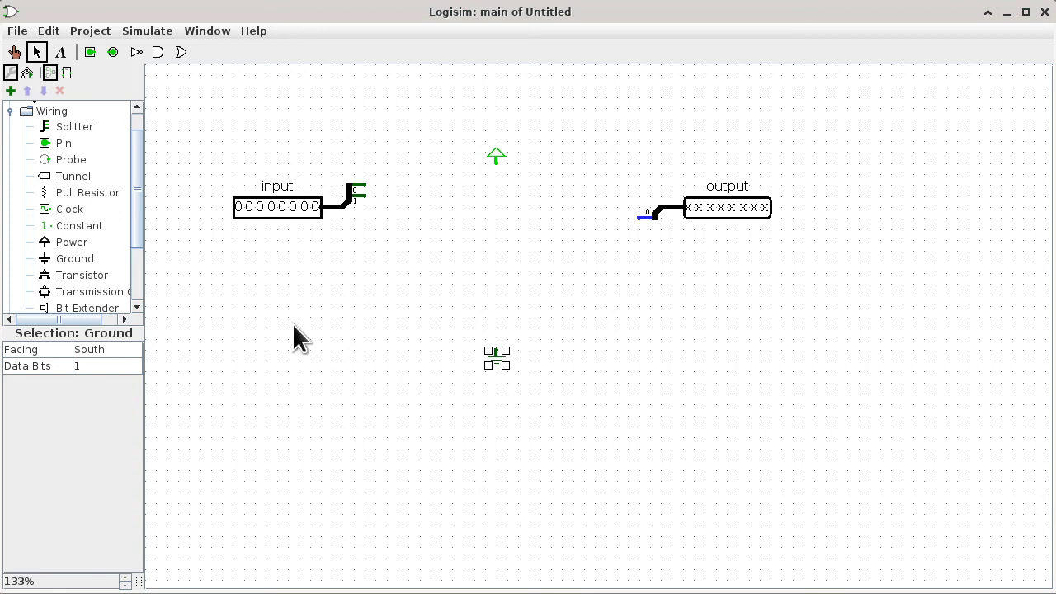
left_click(79, 277)
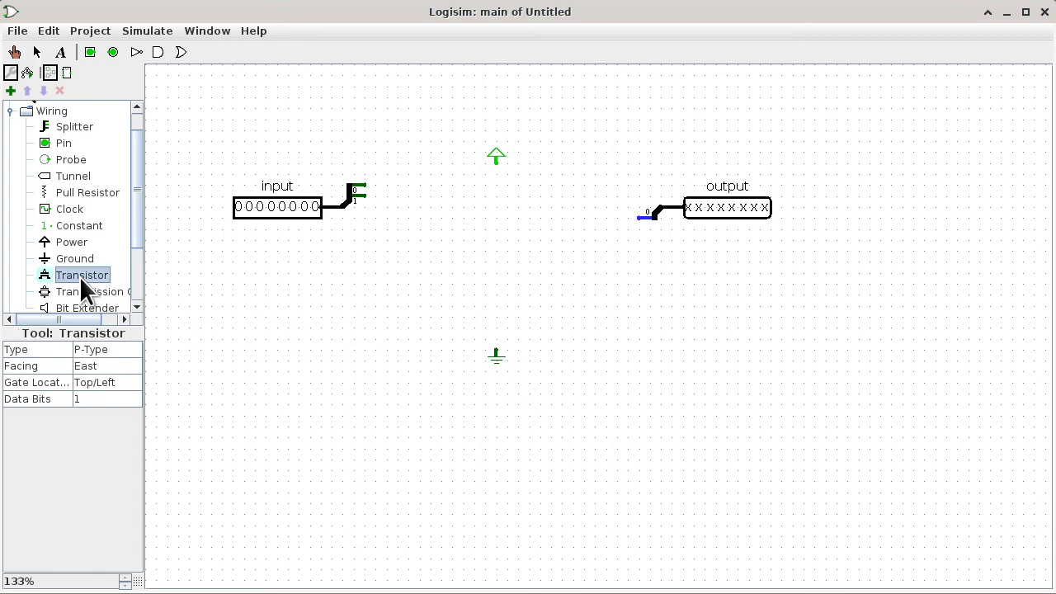
left_click(440, 251)
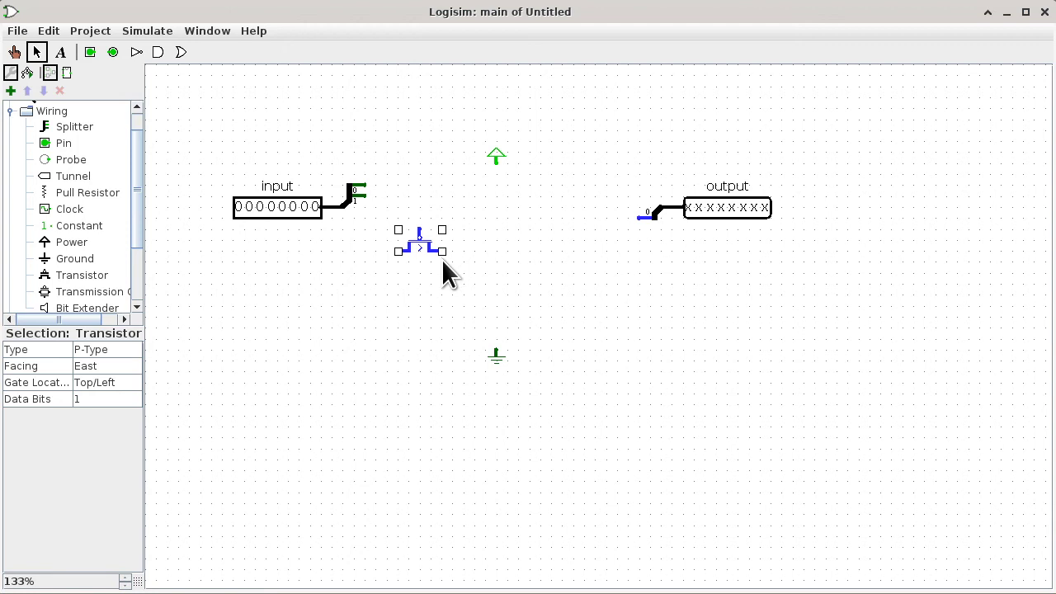
key("Delete")
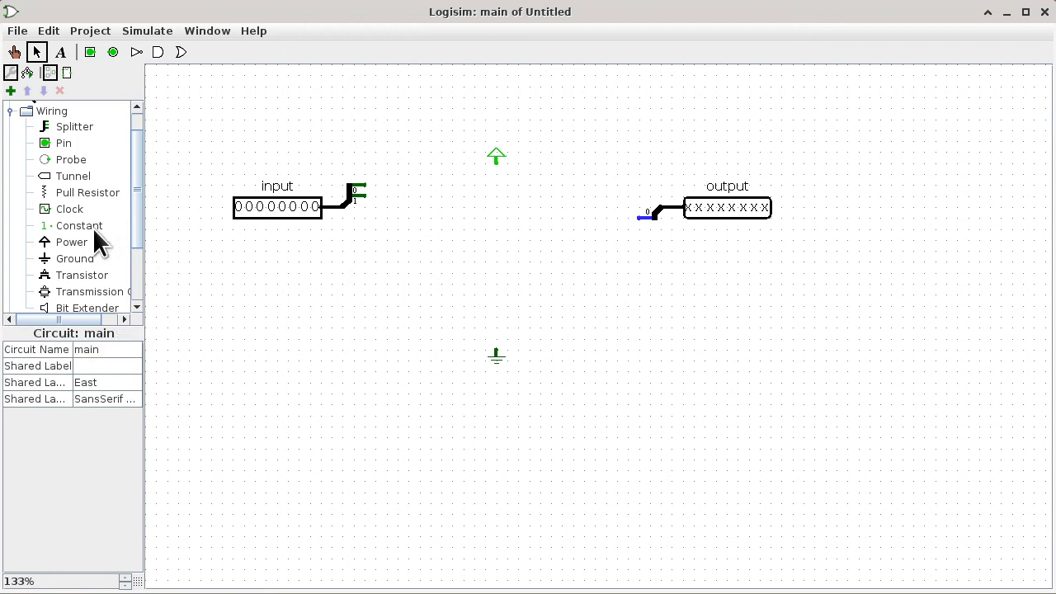
Place a P-type transistor between the input splitter and the ground symbol and set its facing to South
left_click(83, 275)
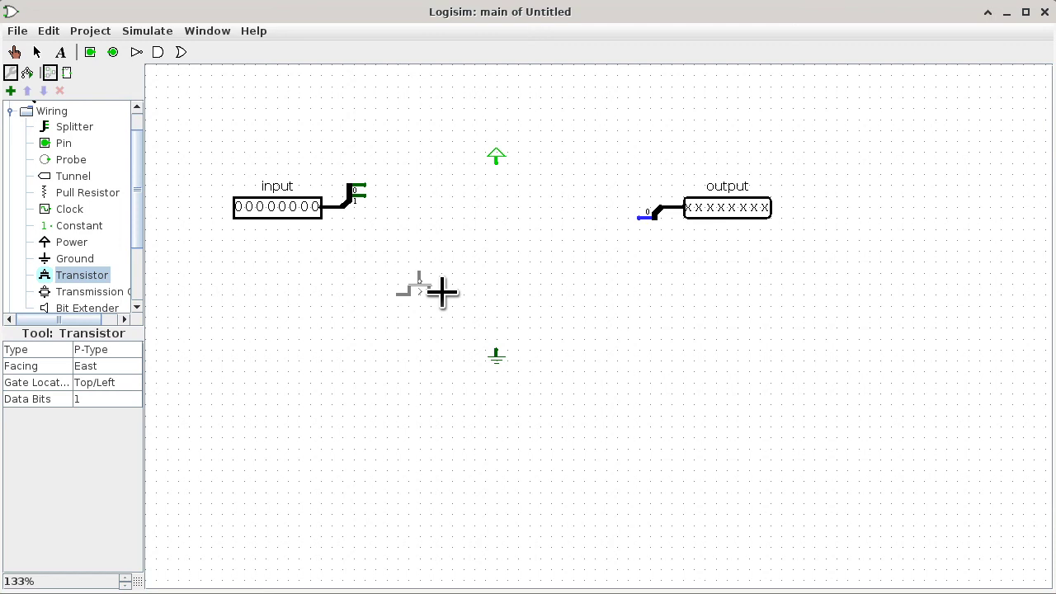
left_click(442, 290)
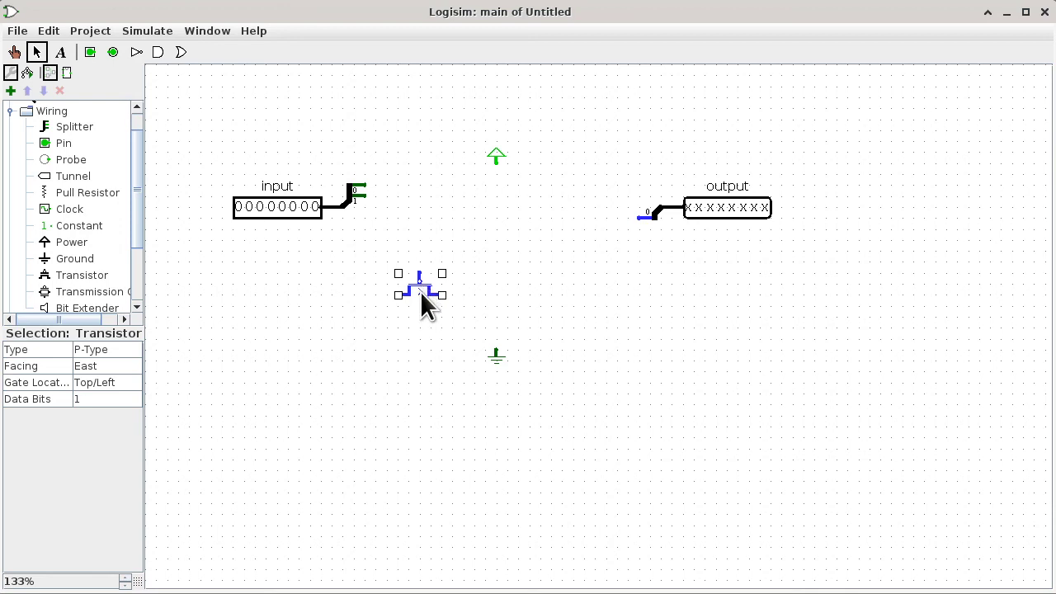
left_click(107, 366)
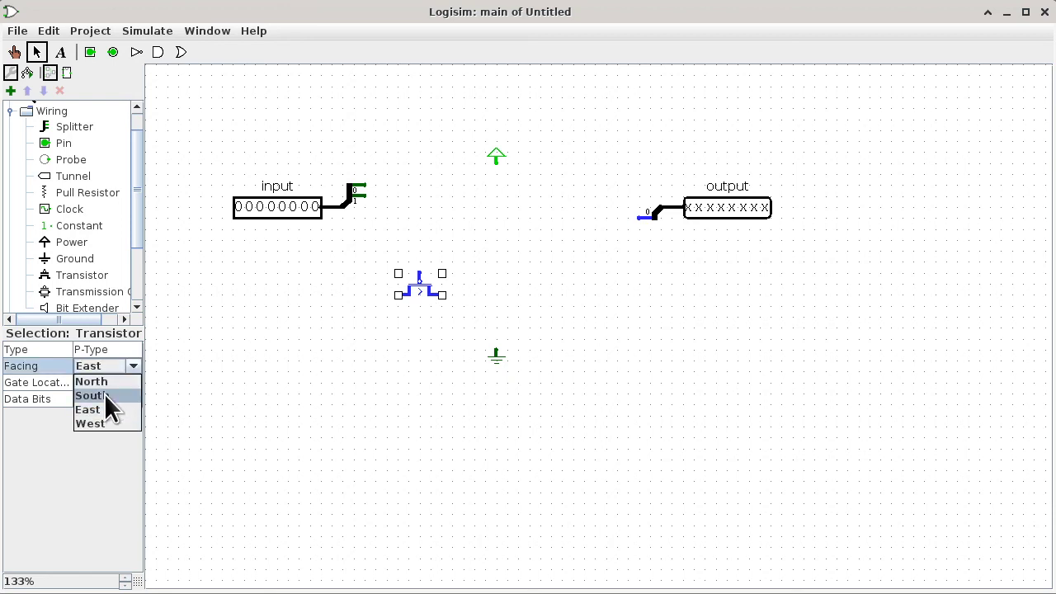
left_click(104, 394)
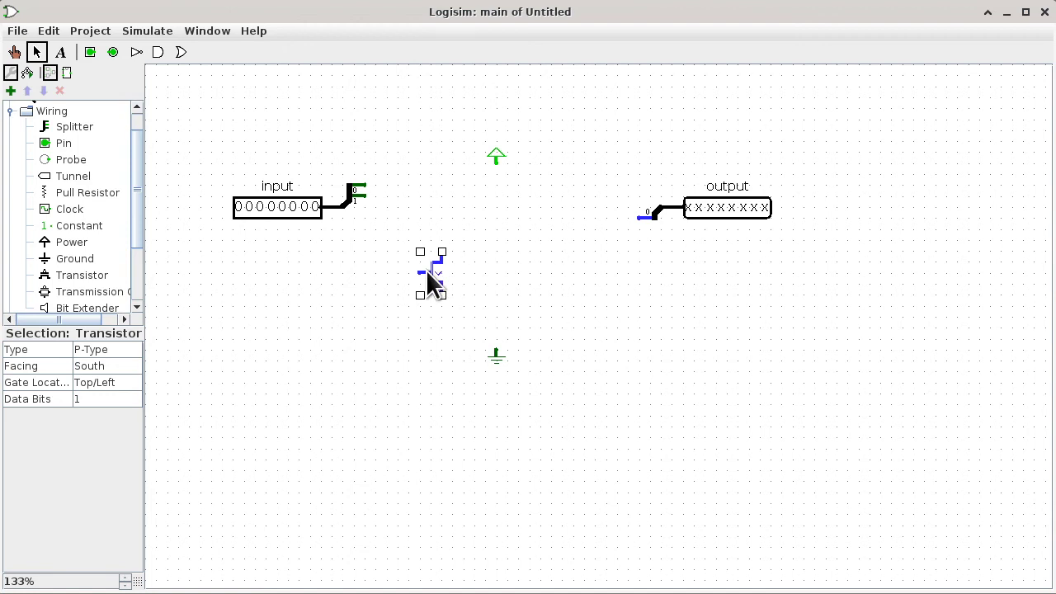
Duplicate the transistor to its right and set the copy's gate location to Bottom/Right
left_click_drag(428, 272, 506, 264)
left_click(119, 376)
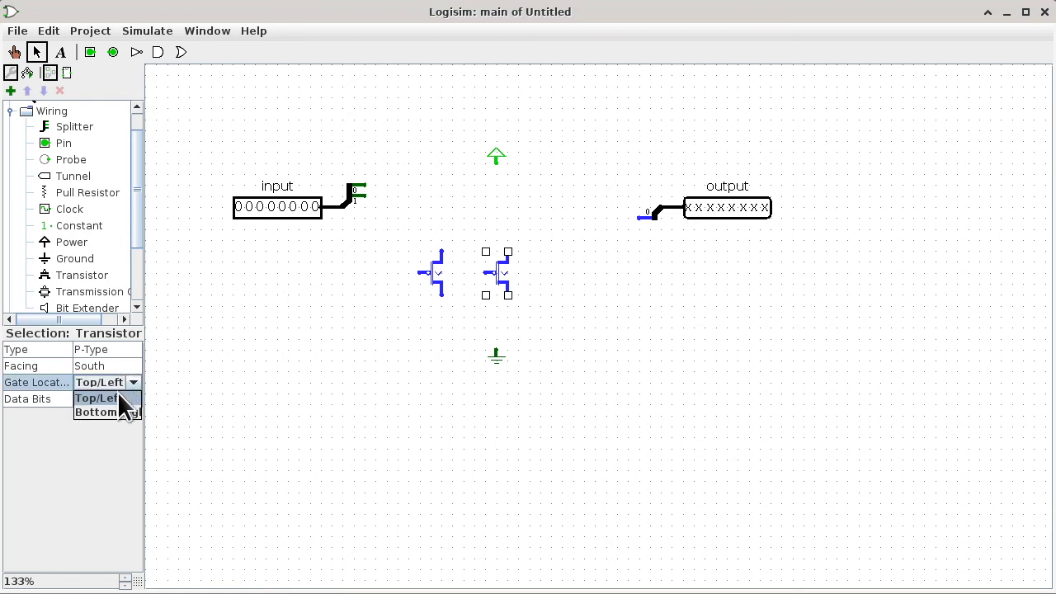
left_click(116, 414)
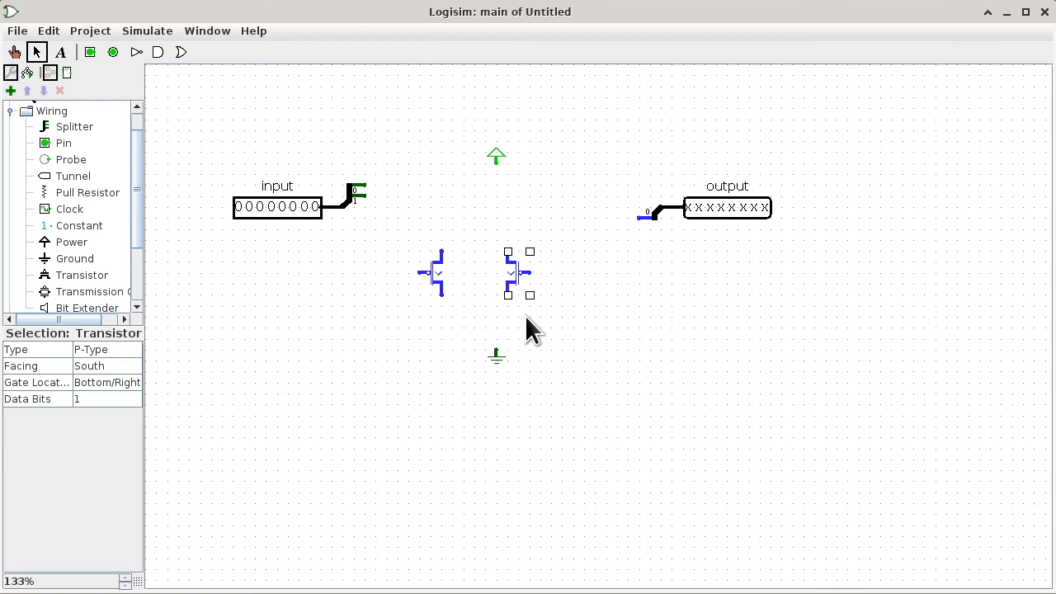
Move the two transistors up on either side below the power symbol and place a copy of the right one centred beneath them
left_click_drag(432, 276, 456, 202)
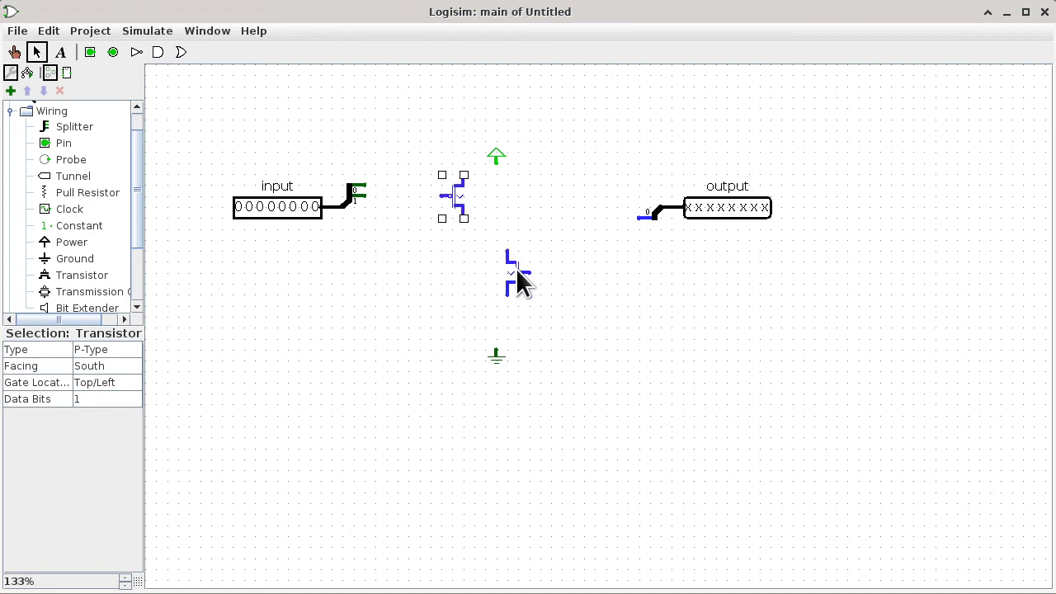
left_click_drag(516, 268, 531, 189)
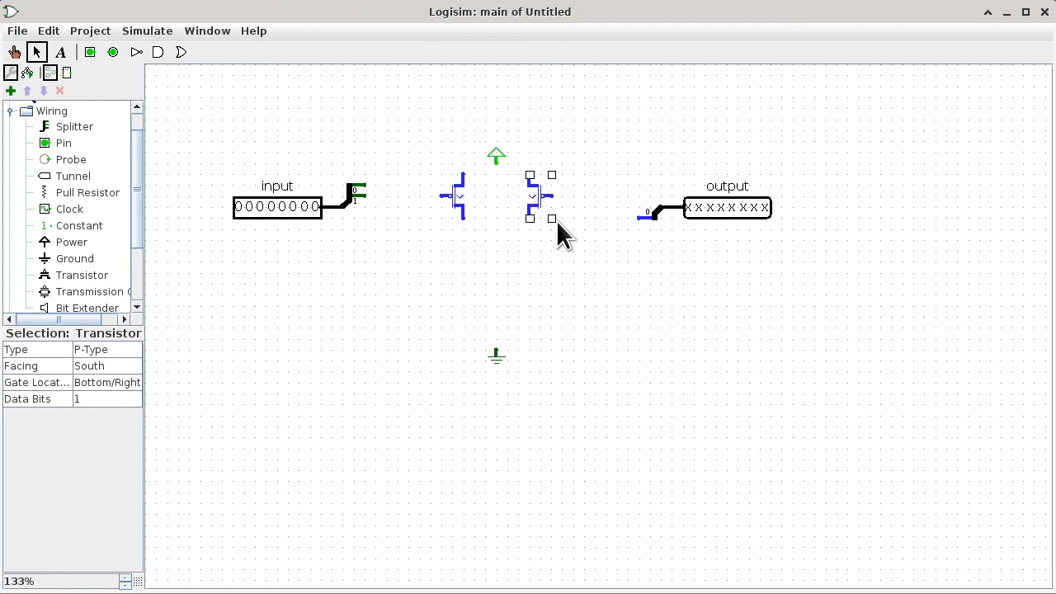
left_click_drag(558, 221, 500, 272)
Look up the Transistor page under the Wiring library in the Library Reference help and return to the circuit
left_click(251, 33)
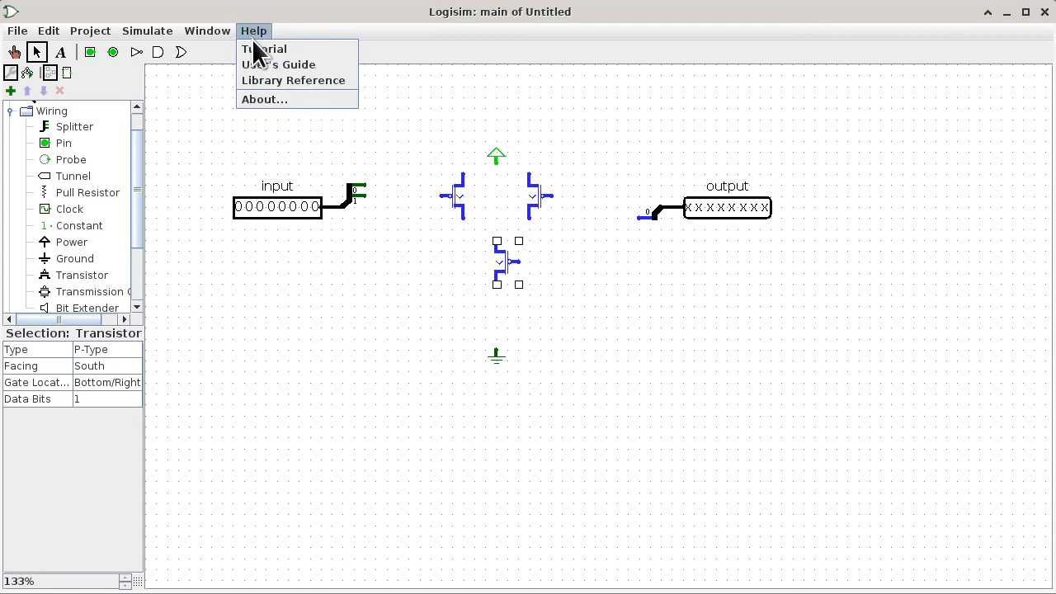
left_click(272, 83)
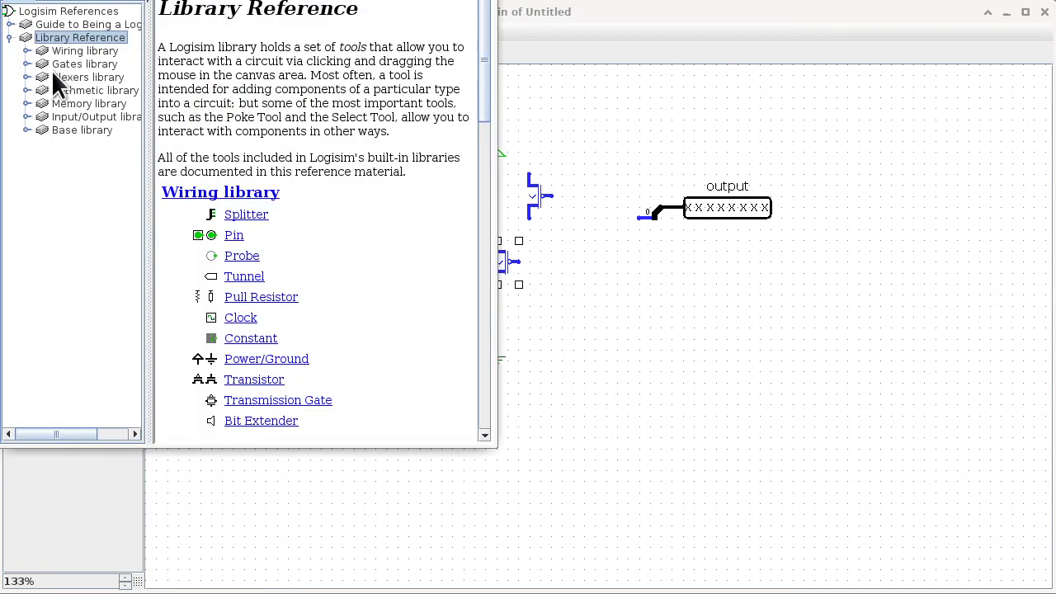
left_click(27, 52)
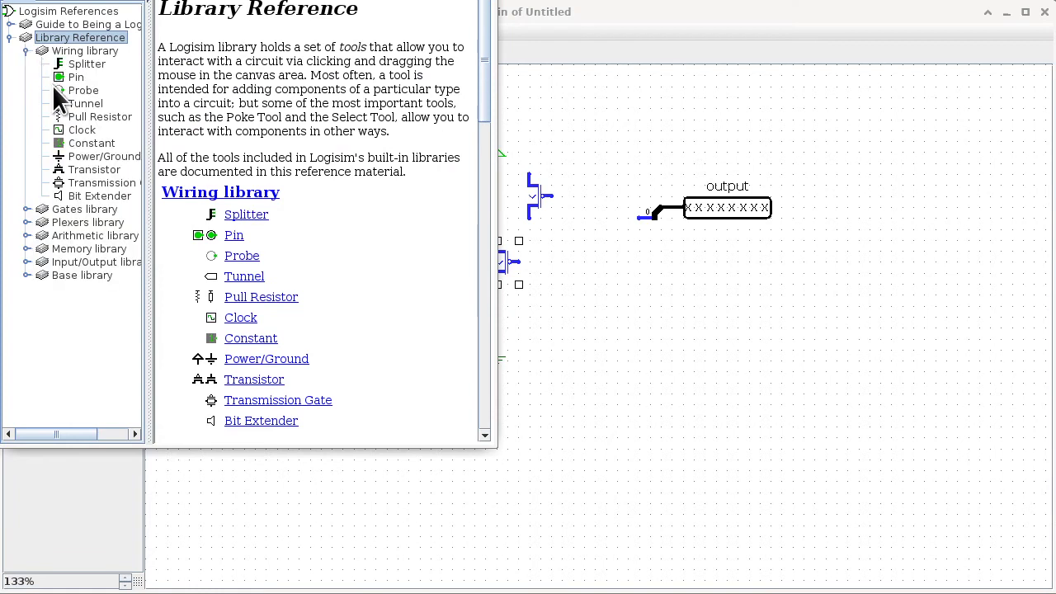
left_click(86, 172)
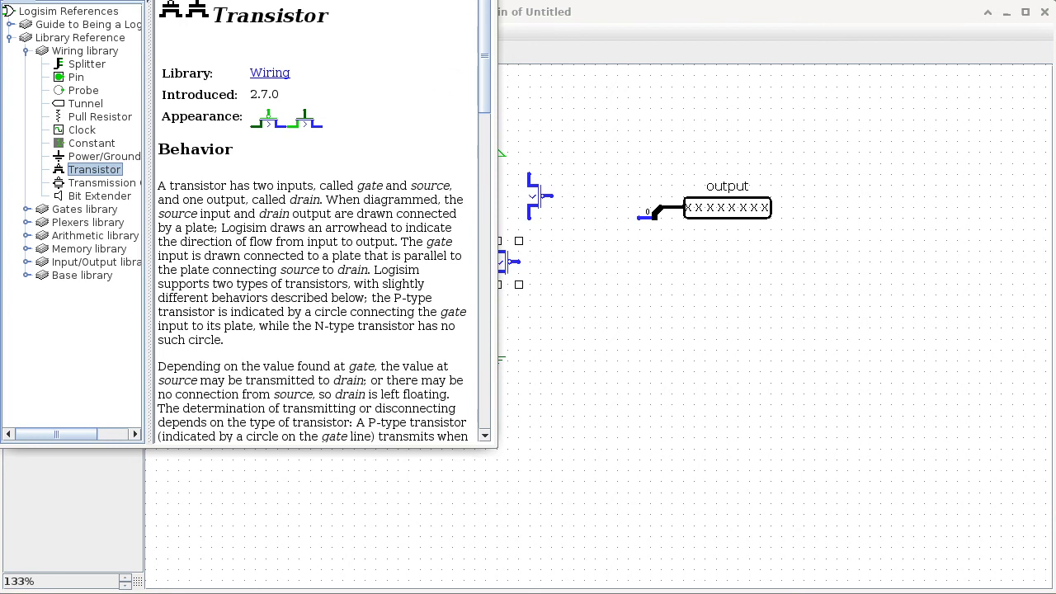
key("alt+Tab")
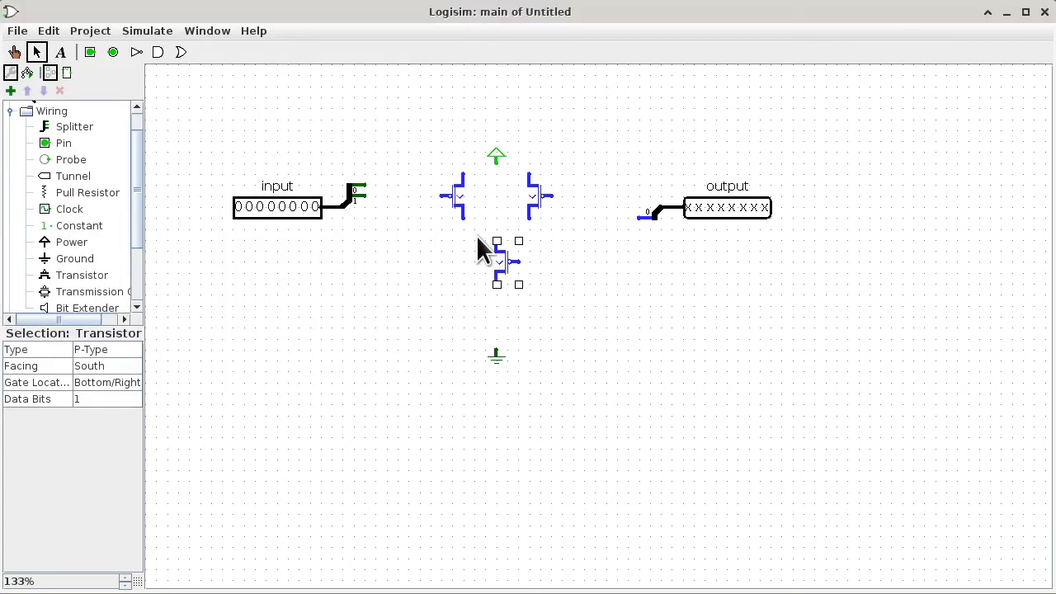
Set the lower centre transistor's facing to North and its type to N-Type
left_click(118, 364)
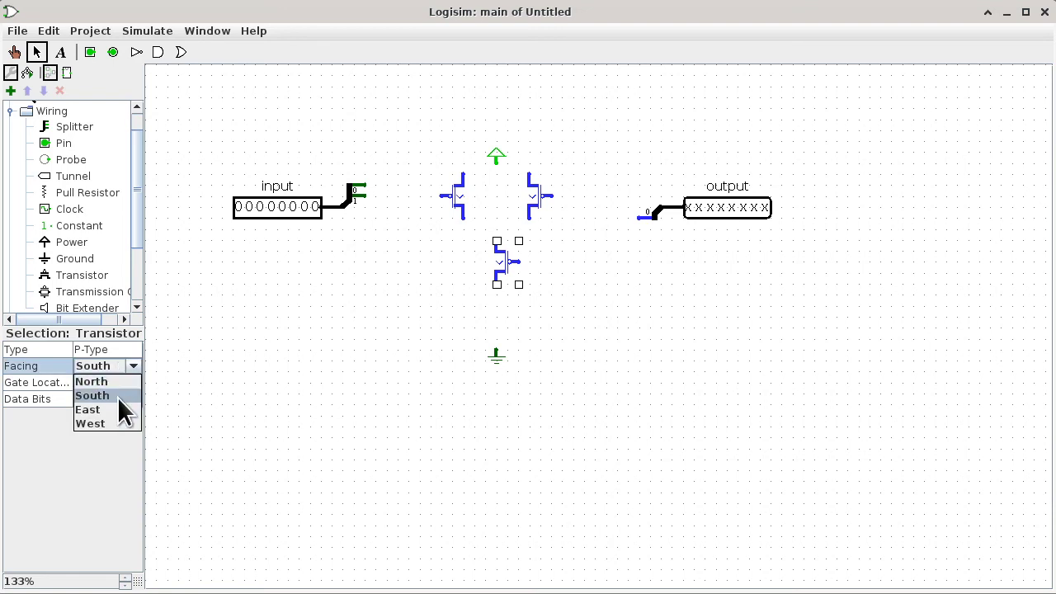
left_click(118, 382)
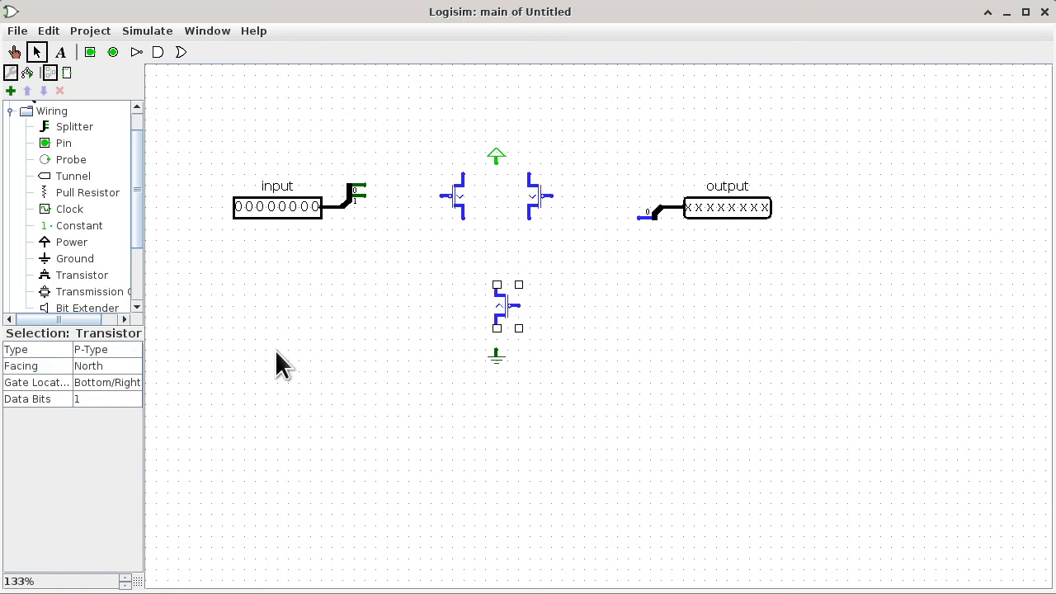
left_click(116, 352)
left_click(105, 383)
Duplicate the N-type transistor and stack the two in a column between the P-type pair and the ground symbol
left_click_drag(526, 324, 504, 252)
left_click(504, 312)
left_click_drag(504, 310, 508, 266)
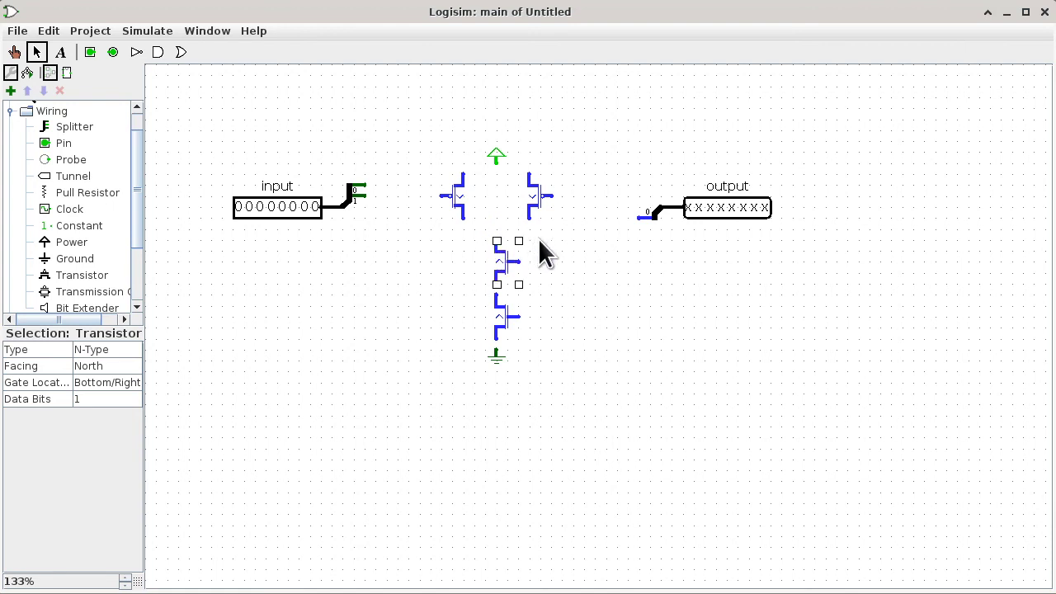
left_click(539, 238)
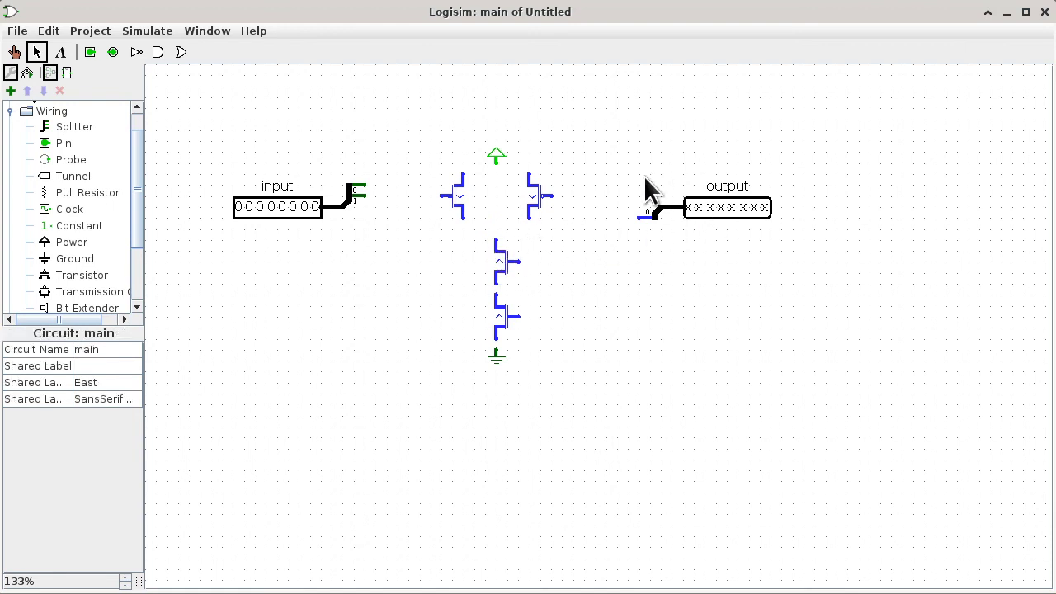
Move the output pin and the input pin, each with its splitter, closer to the transistors
left_click_drag(612, 173, 804, 249)
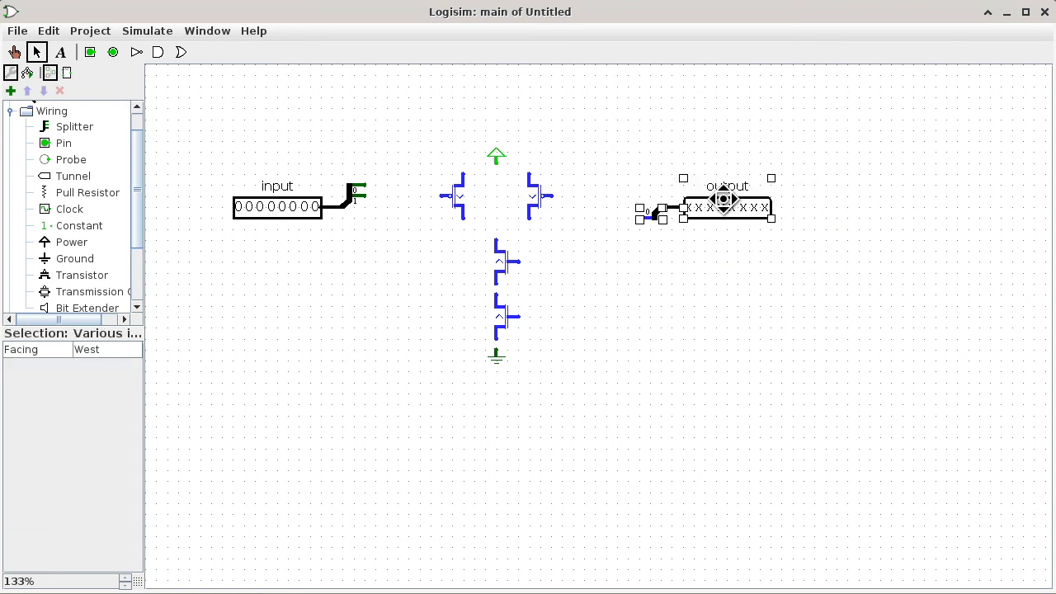
mouse_move(726, 206)
left_mouse_down()
mouse_move(657, 216)
mouse_move(657, 204)
left_mouse_up()
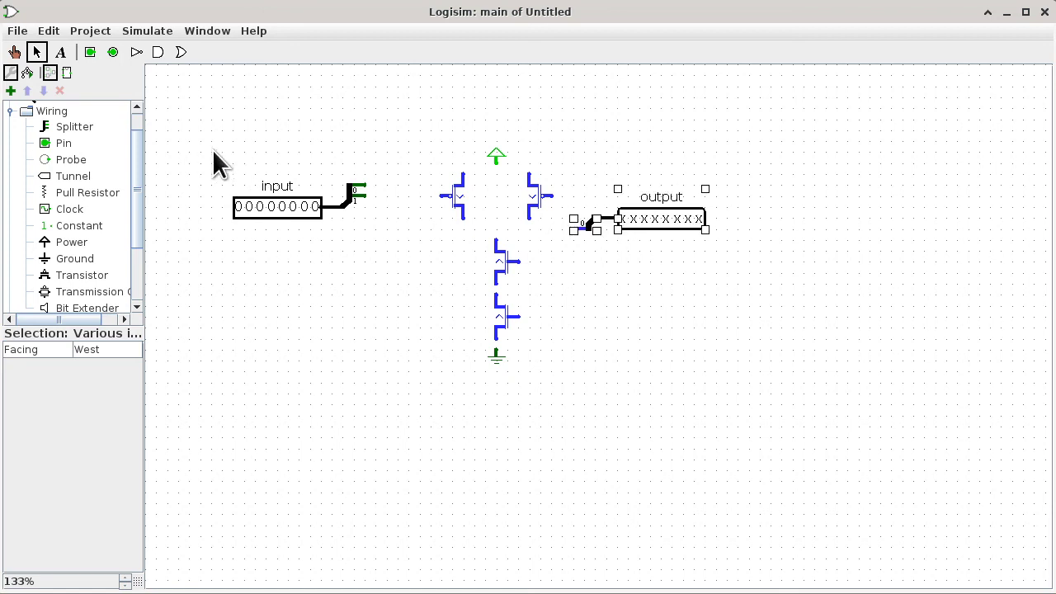
left_click_drag(205, 153, 382, 257)
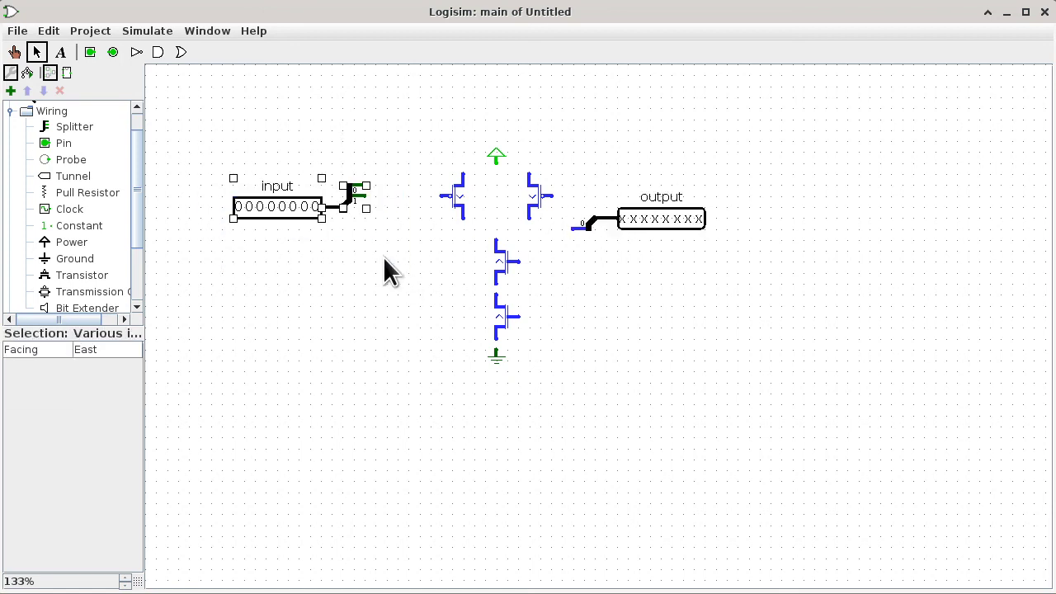
mouse_move(290, 198)
left_mouse_down()
mouse_move(304, 207)
mouse_move(325, 198)
left_mouse_up()
left_click(700, 162)
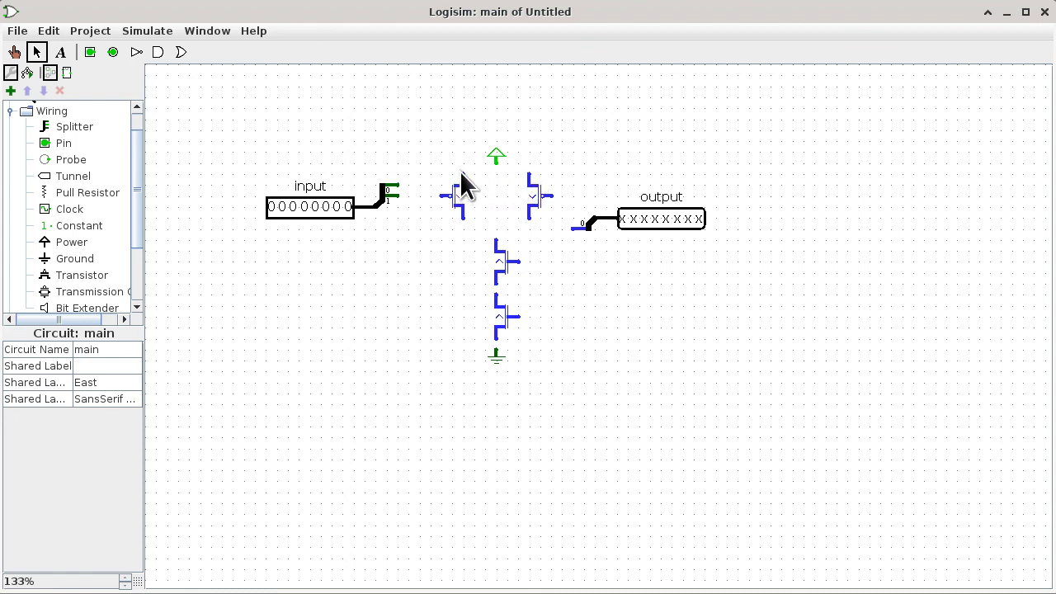
Wire the power symbol to both P-type transistors and the input splitter's bit 1 to the left one's gate
mouse_move(459, 176)
left_mouse_down()
mouse_move(464, 164)
mouse_move(495, 161)
mouse_move(529, 168)
mouse_move(529, 188)
left_mouse_up()
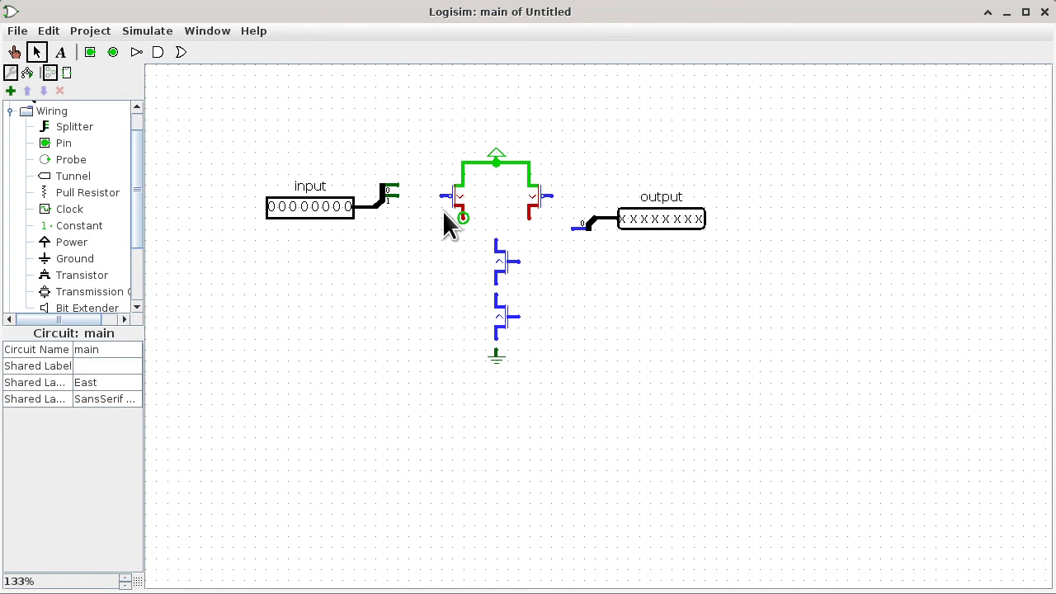
left_click_drag(396, 196, 443, 196)
Set the upper N-type transistor's gate location to Top/Left and wire its gate to the input bit 1 line
left_click(505, 280)
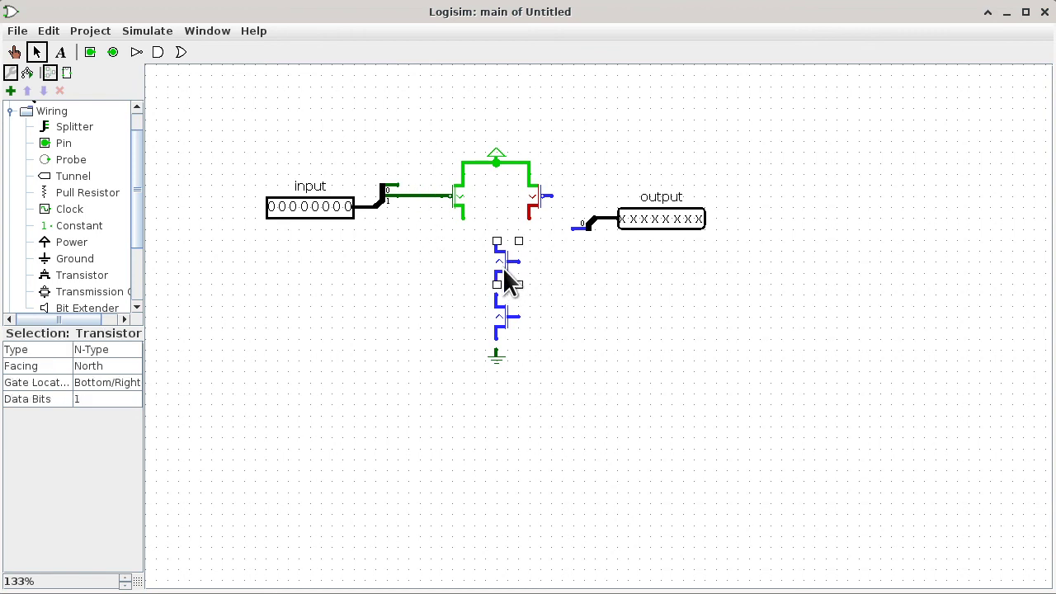
left_click(103, 382)
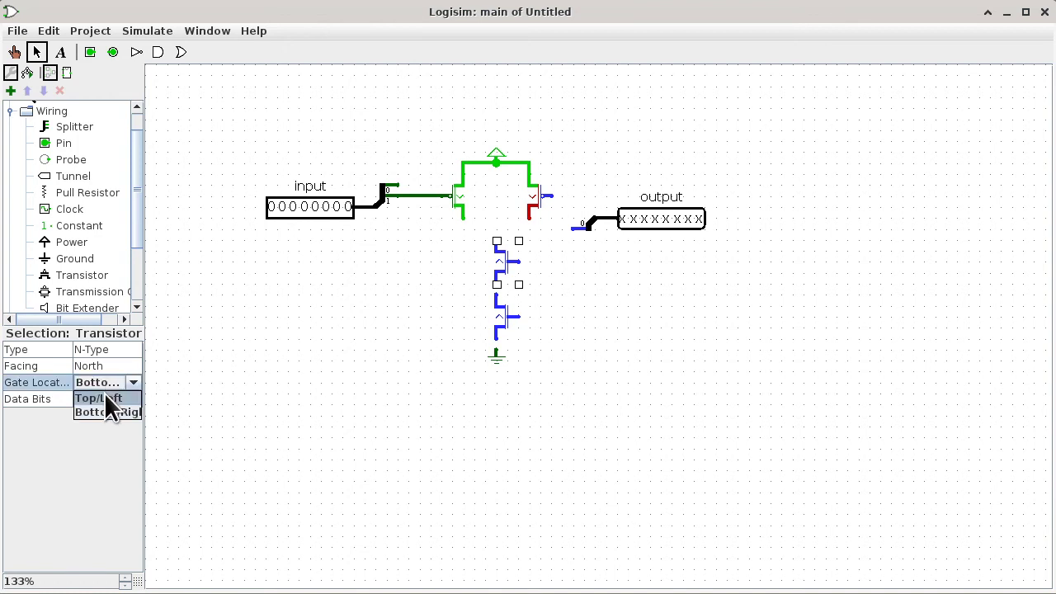
left_click(105, 400)
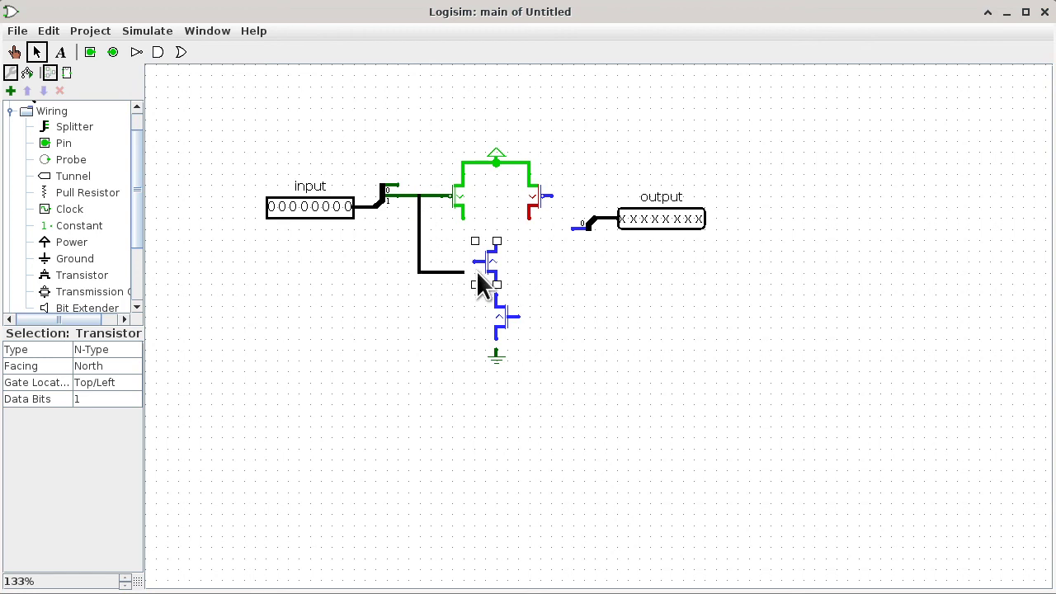
left_click_drag(477, 272, 470, 260)
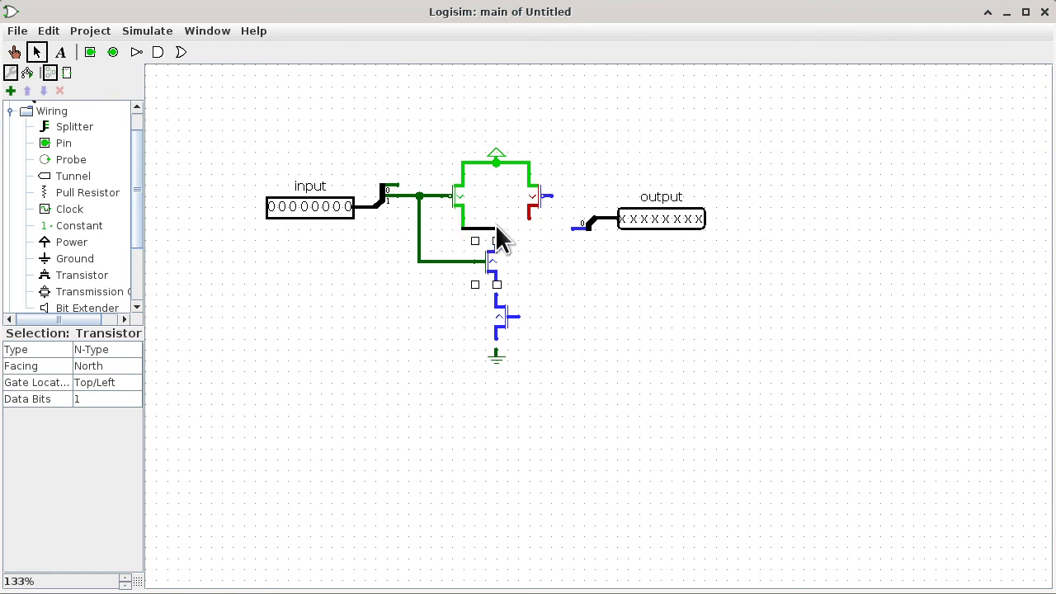
Wire both P-type transistors' lower ends to the upper N-type transistor and output splitter, and join the transistor column down to ground
left_click_drag(515, 228, 528, 228)
left_click(528, 228)
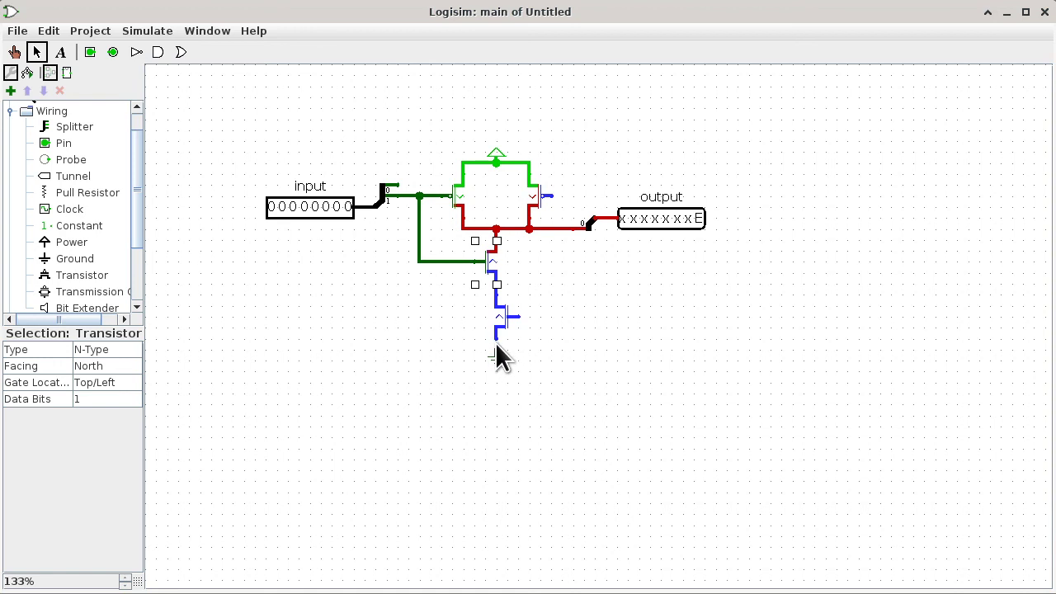
left_click_drag(496, 339, 496, 349)
Wire the input splitter's bit 0 over the power symbol to the right P-type transistor's gate
left_click_drag(418, 183, 574, 146)
left_click_drag(571, 198, 546, 200)
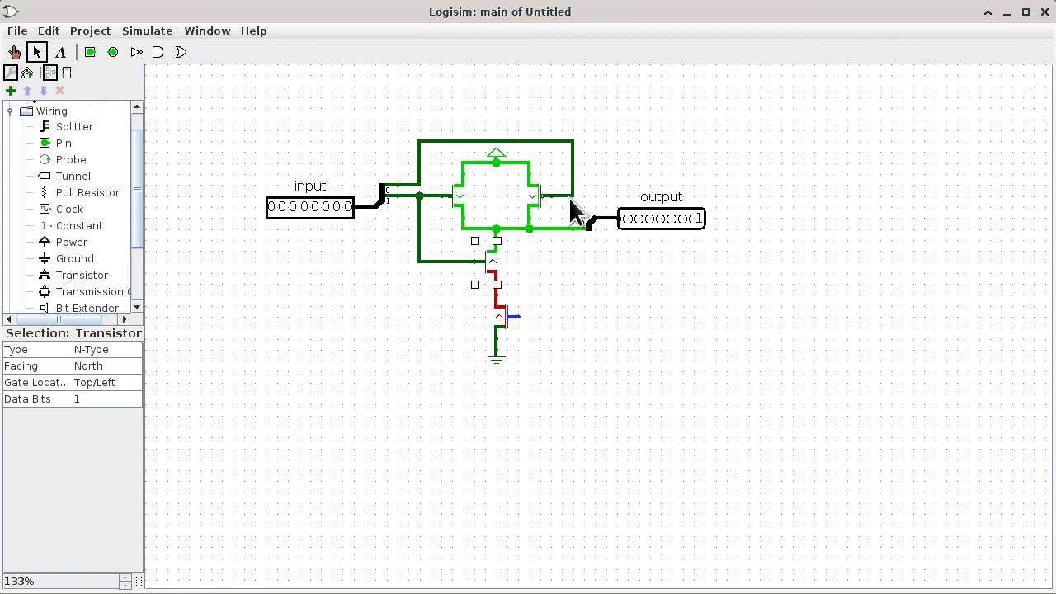
Try to extend the bit 0 wire down to the bottom N-type transistor's gate, and undo it
left_click_drag(548, 308, 520, 317)
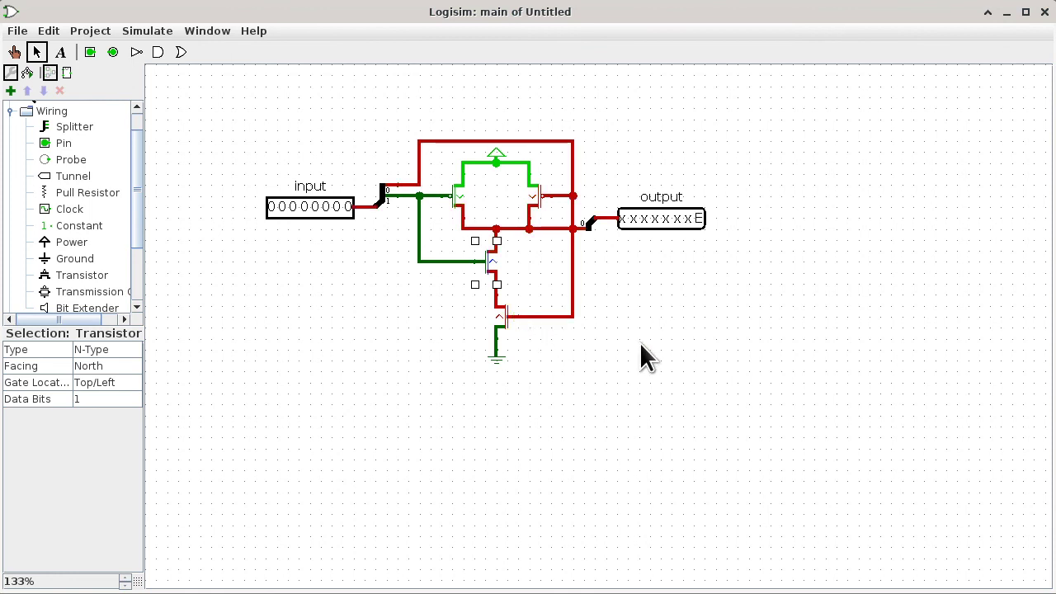
key("ctrl+z")
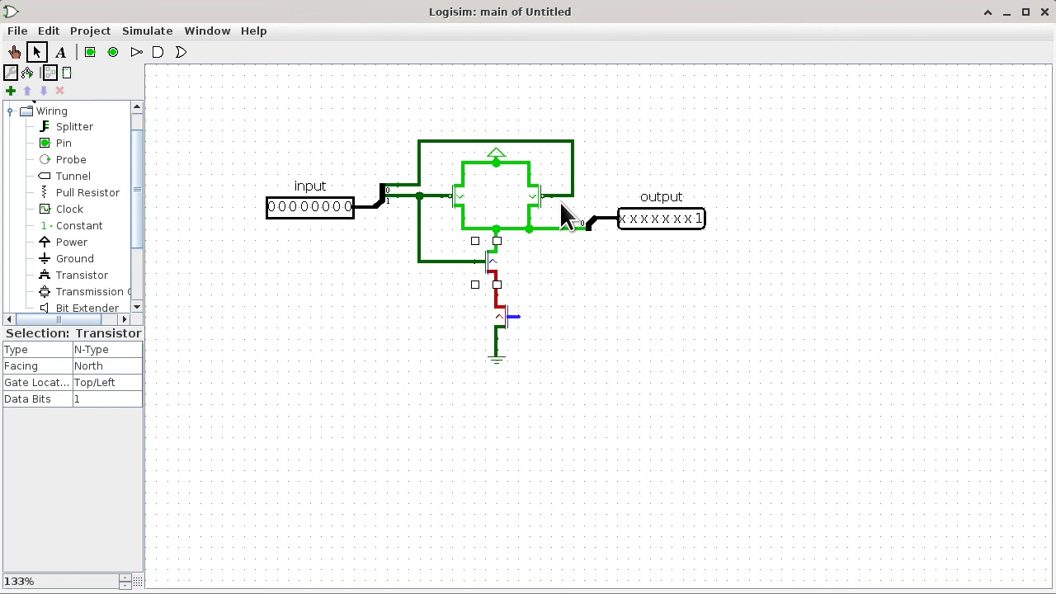
Shift the output pin and splitter clear of the bit 0 wire, and extend that wire to the bottom N-type transistor's gate
left_click_drag(558, 203, 770, 276)
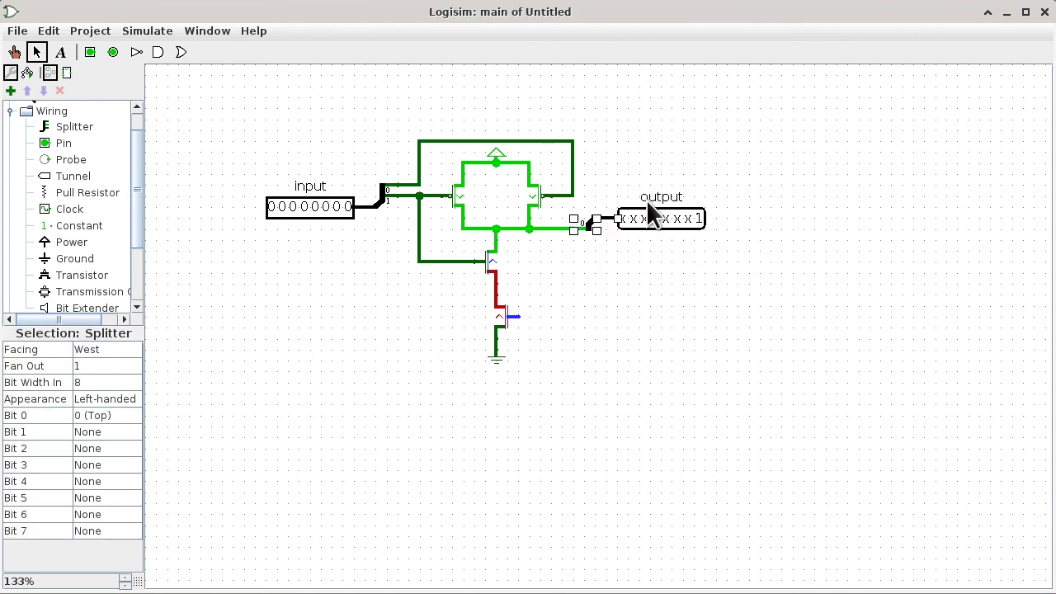
left_click_drag(720, 182, 568, 236)
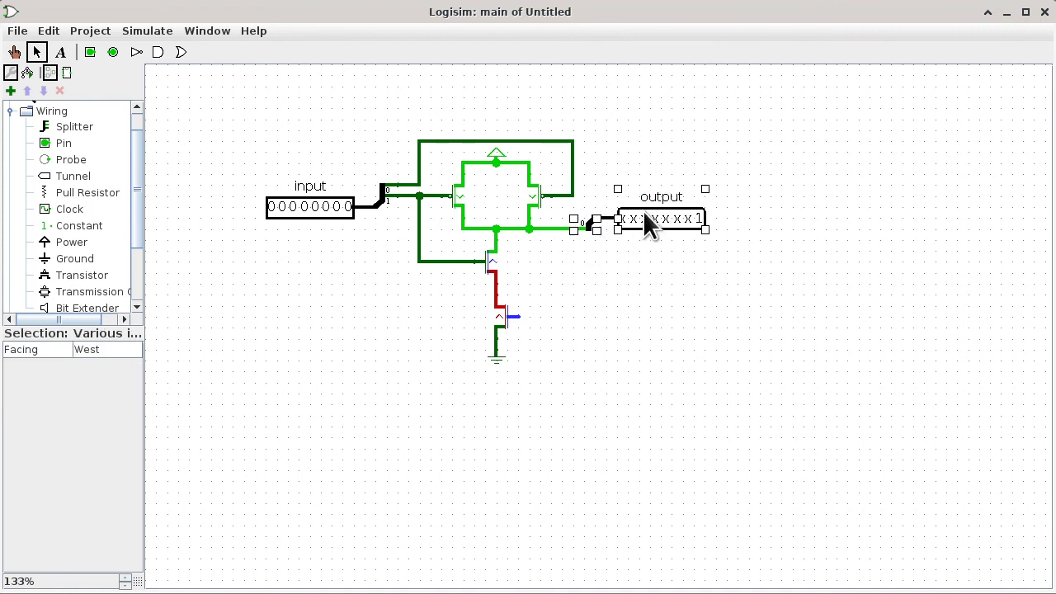
left_click_drag(659, 206, 684, 206)
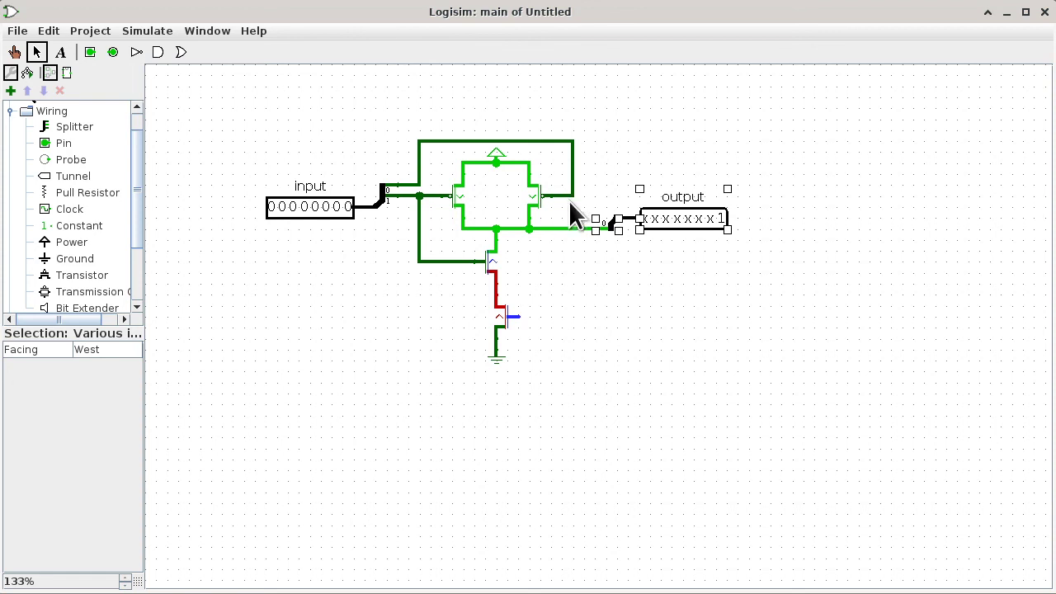
left_click_drag(536, 321, 520, 320)
left_click(635, 301)
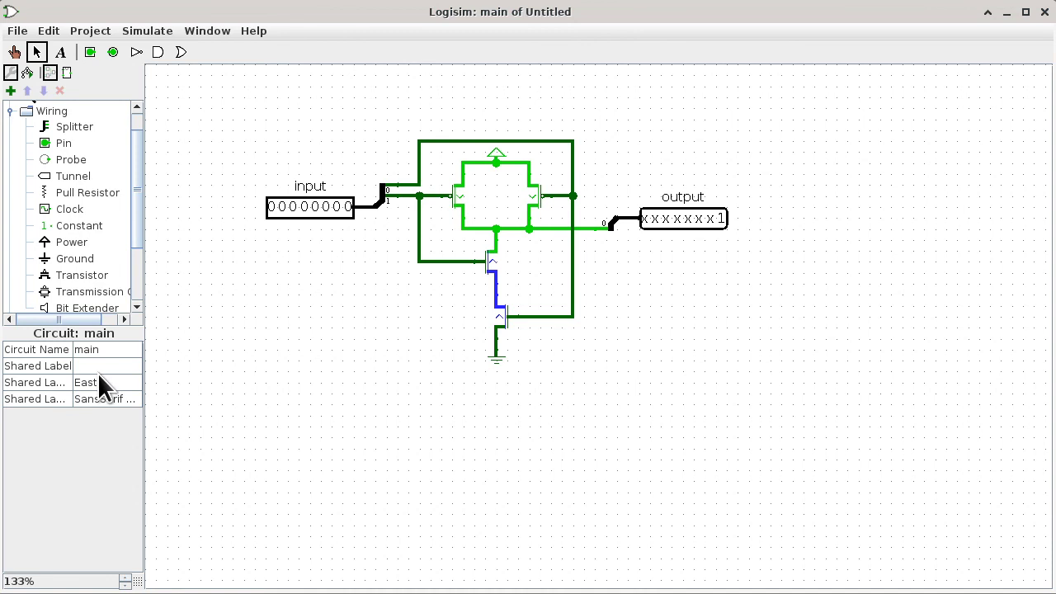
left_click(329, 219)
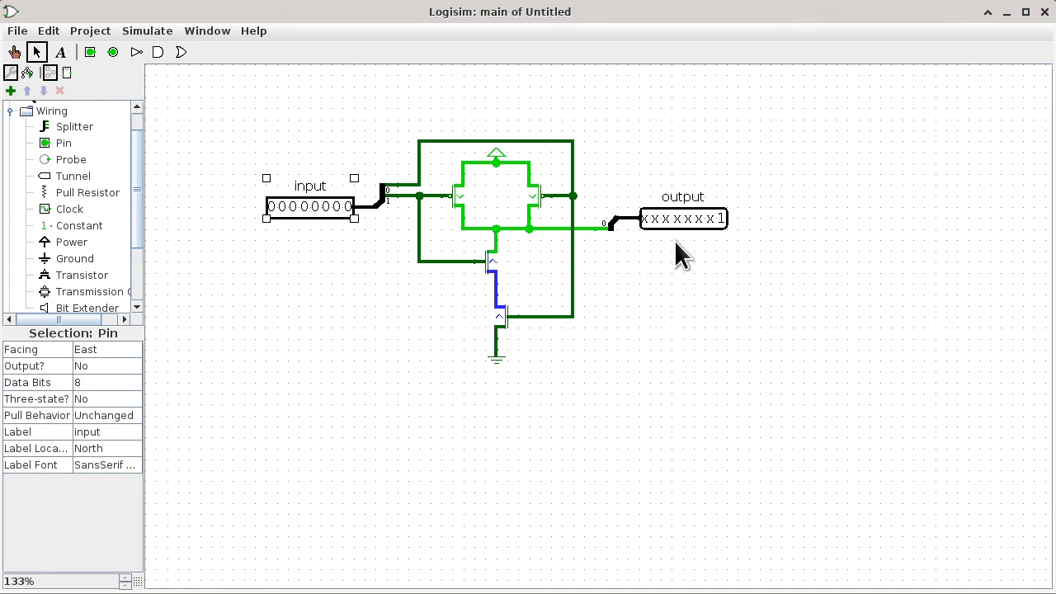
left_click(684, 213, "shift")
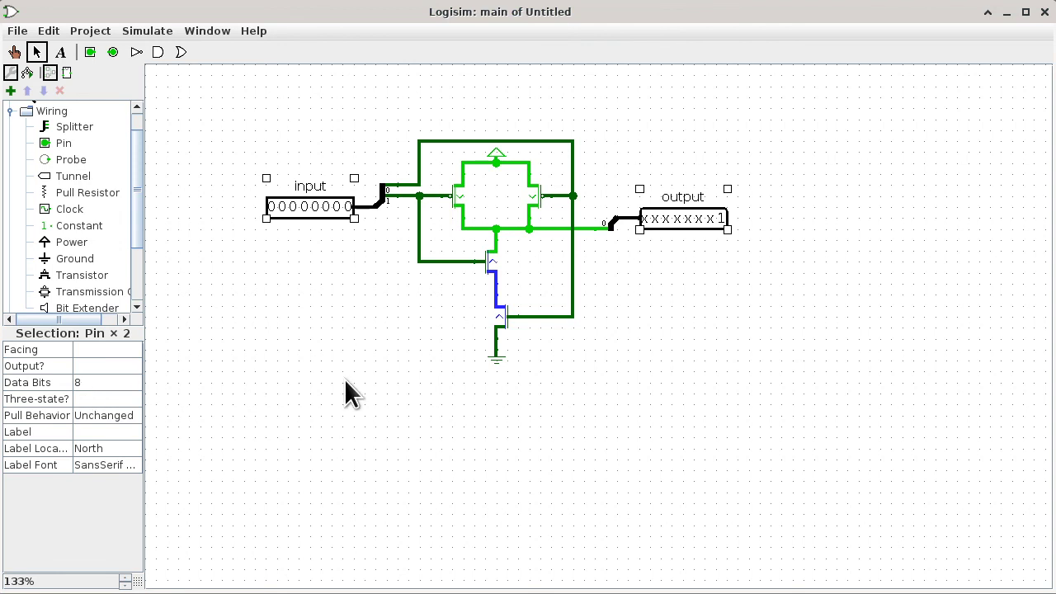
left_click(394, 383)
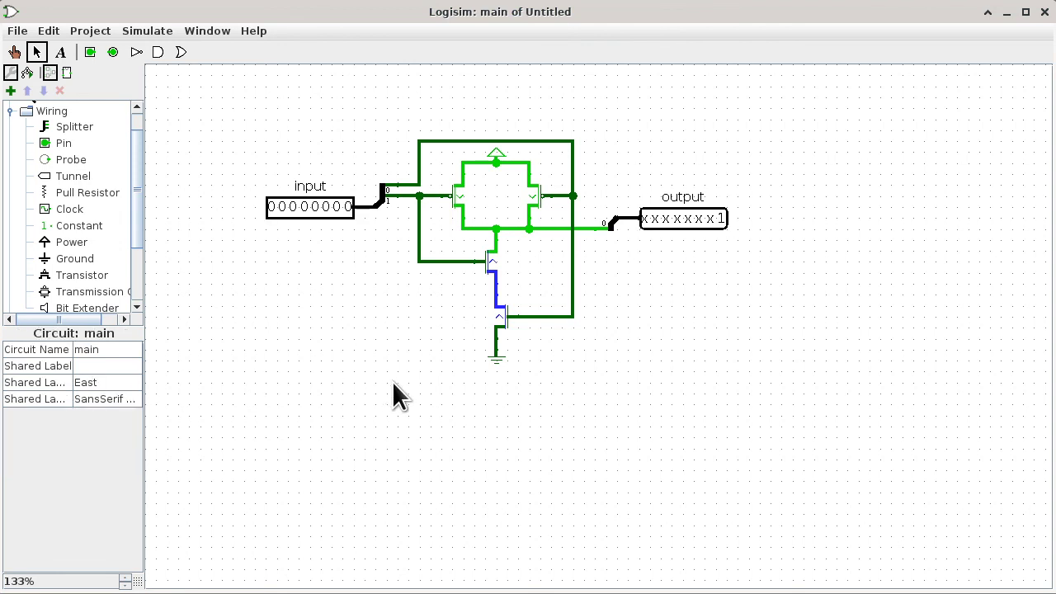
Set the label font size of both the input and output pins to 10
left_click(318, 199)
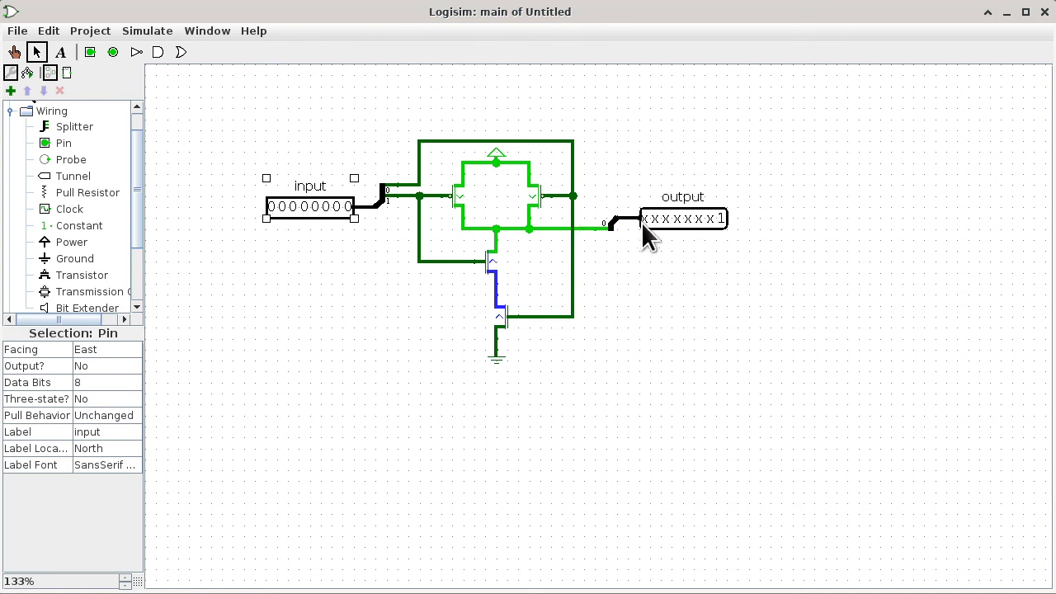
left_click(685, 210, "shift")
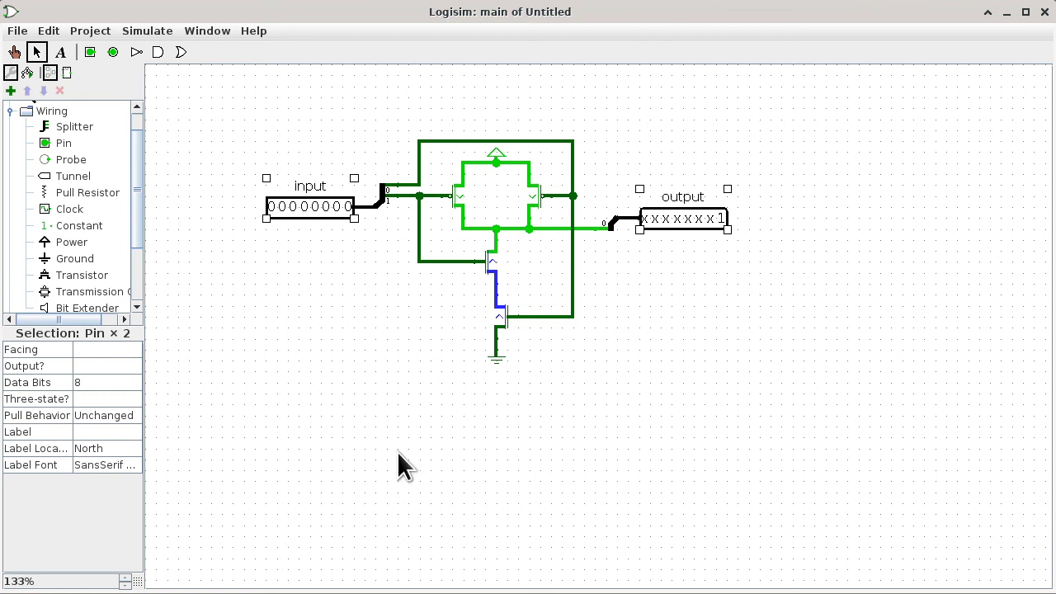
left_click(125, 463)
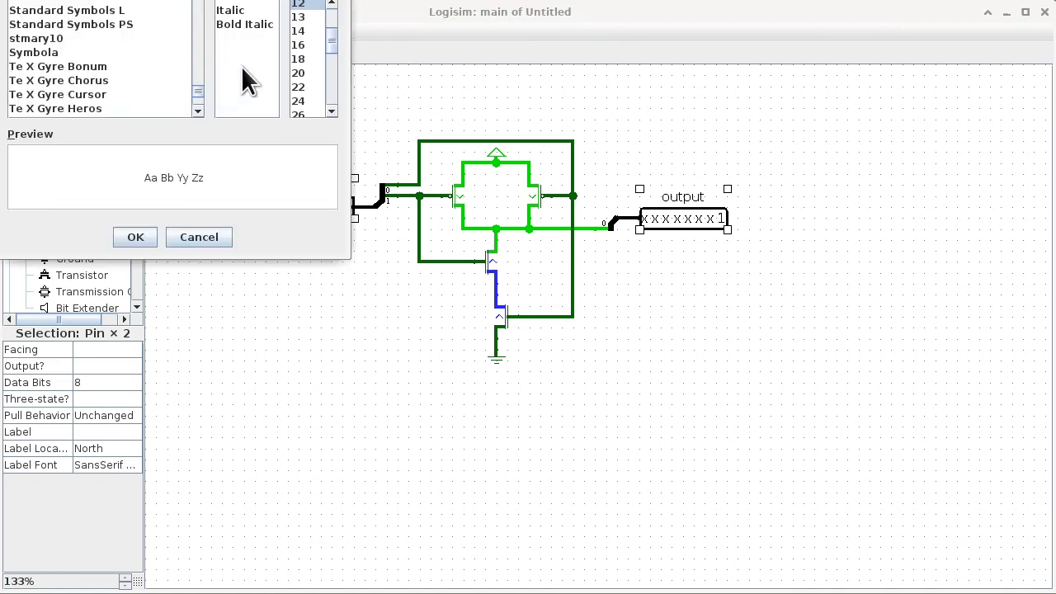
left_click(332, 4)
left_click(332, 4)
left_click(332, 3)
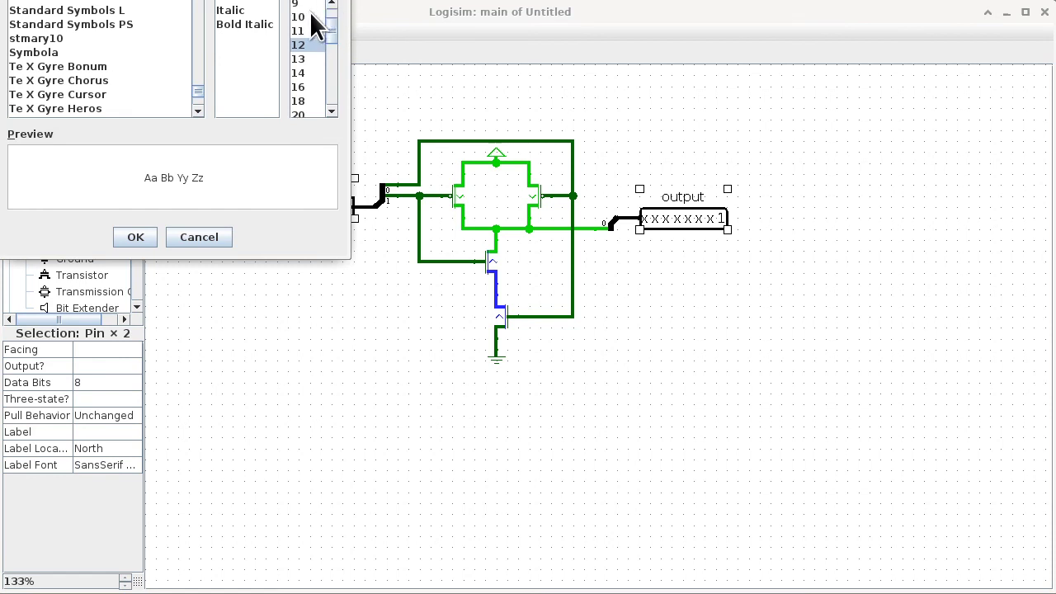
left_click(307, 16)
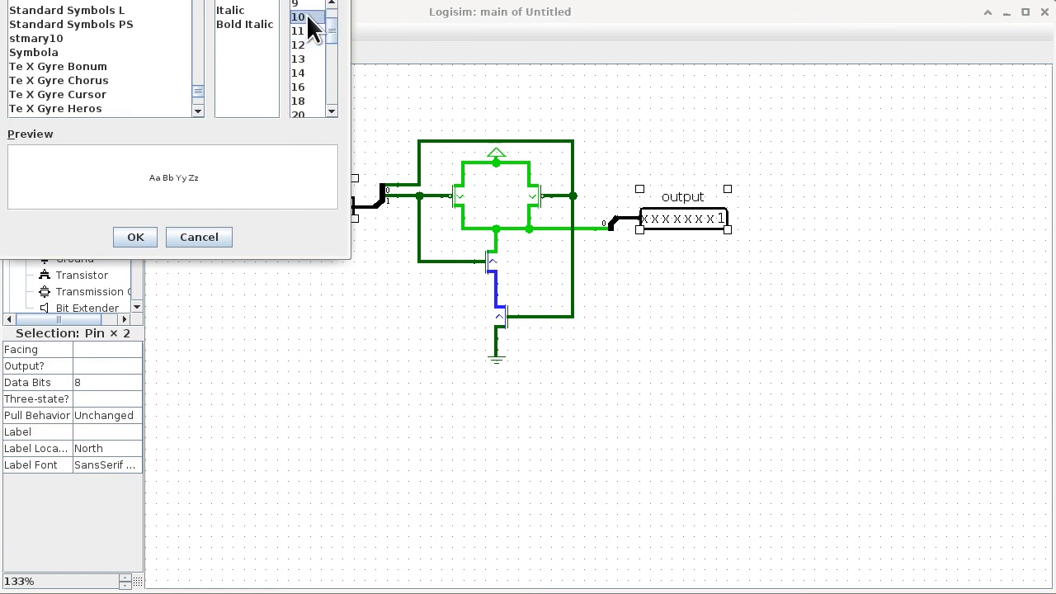
left_click(130, 240)
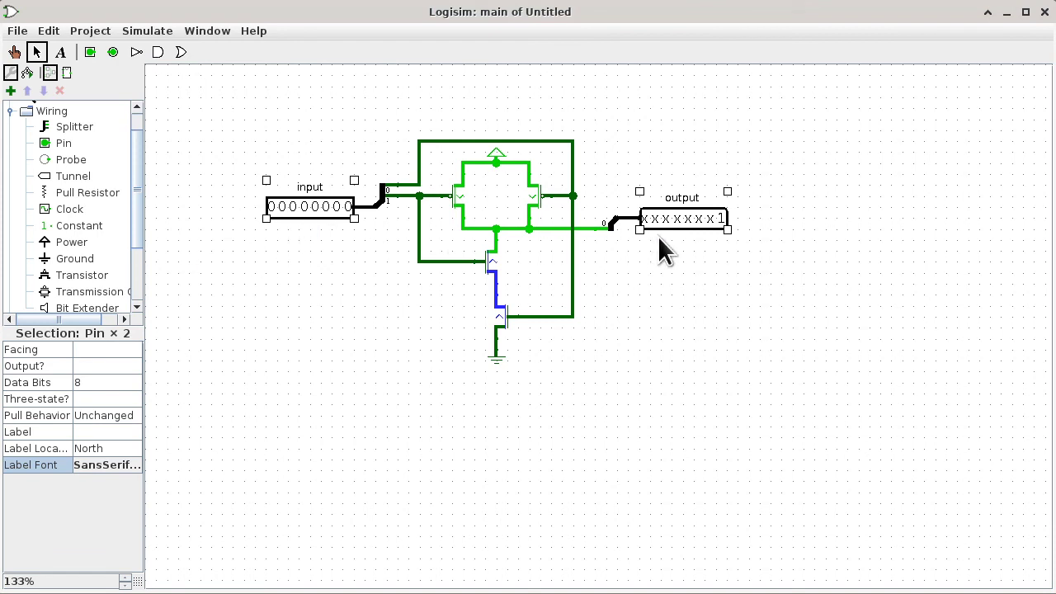
left_click(697, 312)
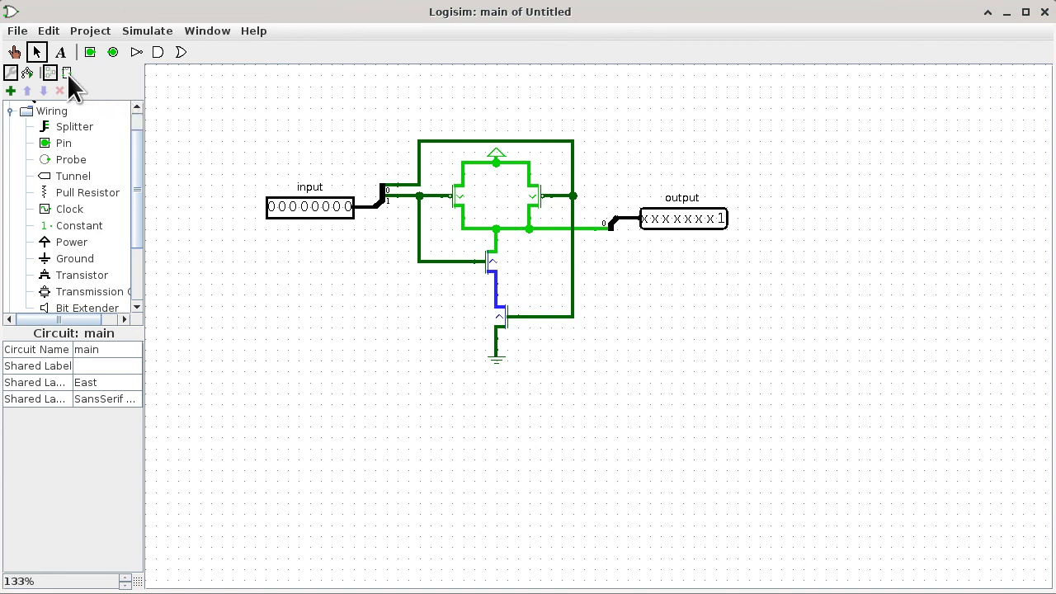
View the main circuit's appearance drawing and return to its layout
left_click(96, 37)
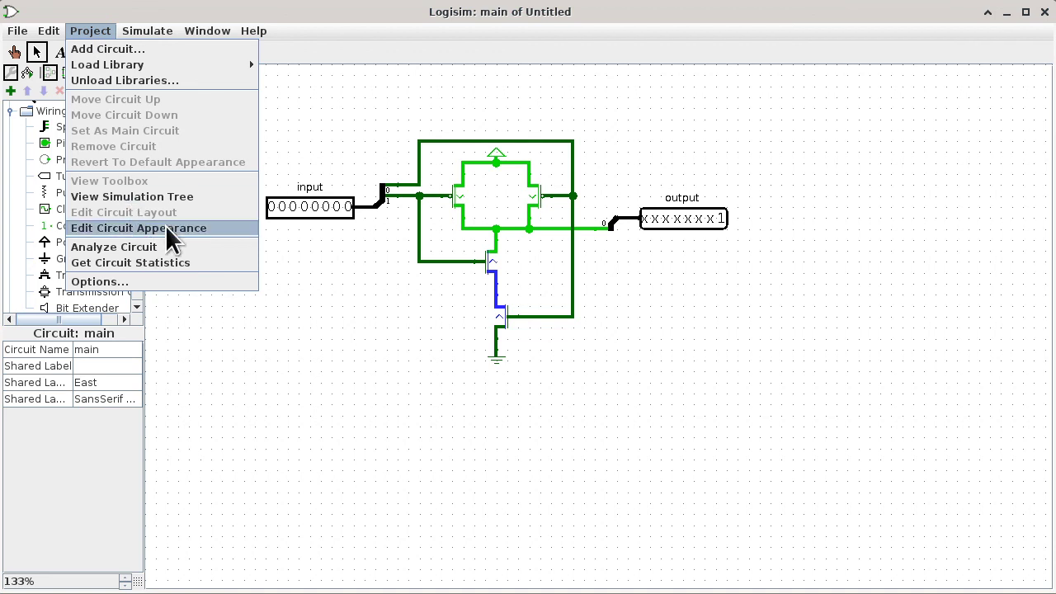
left_click(334, 152)
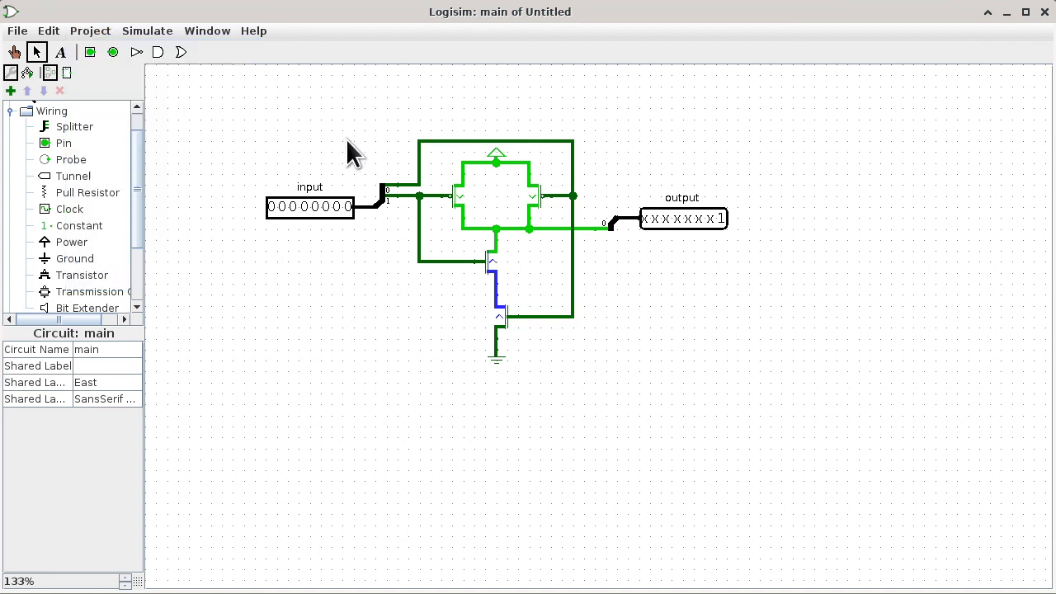
left_click(66, 70)
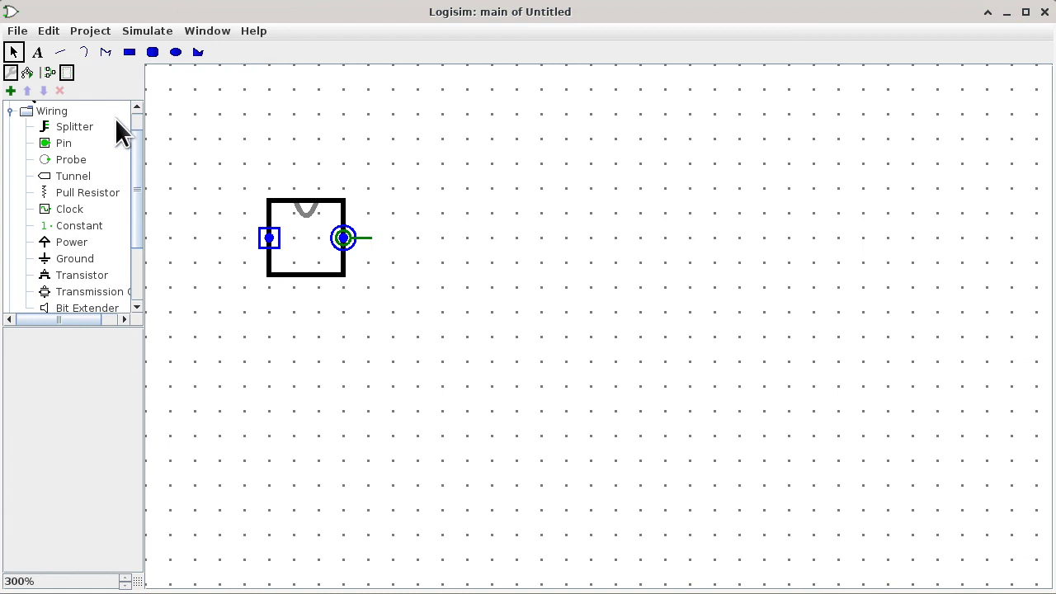
left_click(51, 72)
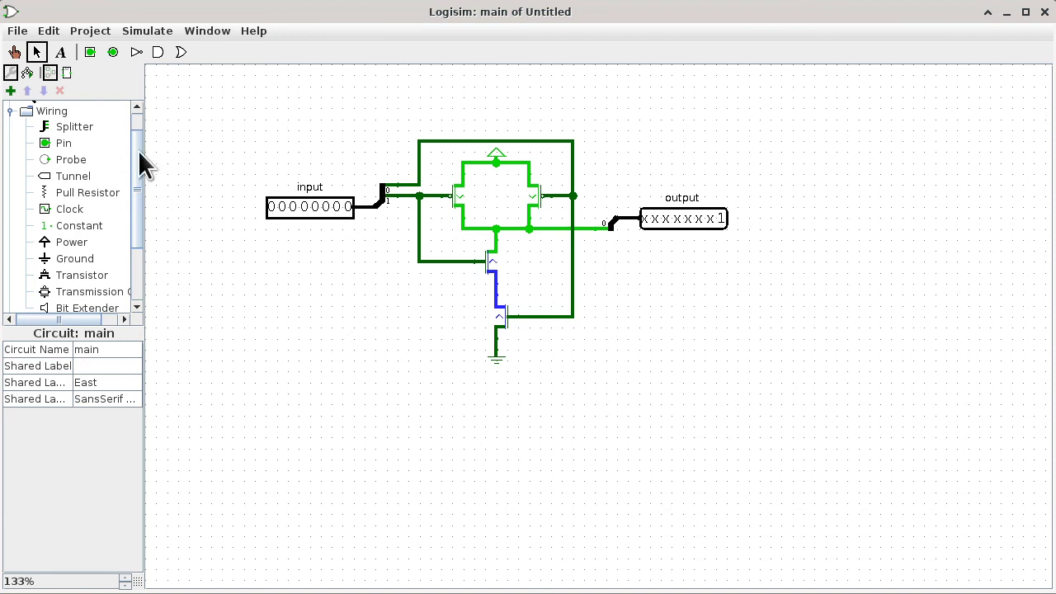
Compare the main circuit's appearance drawing with its layout by switching between the two twice, ending on the layout
left_click(66, 75)
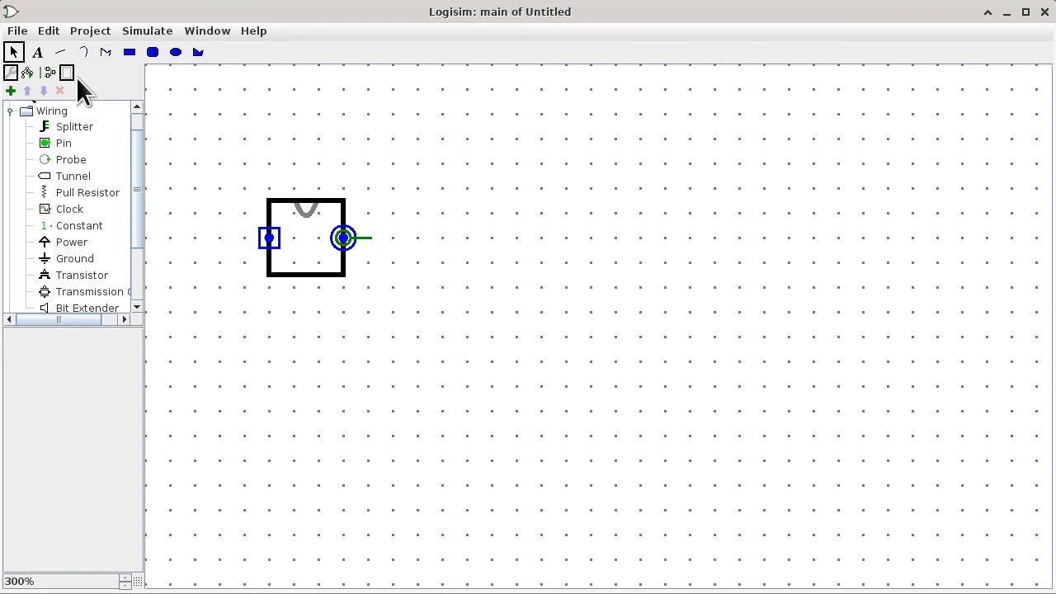
left_click(50, 73)
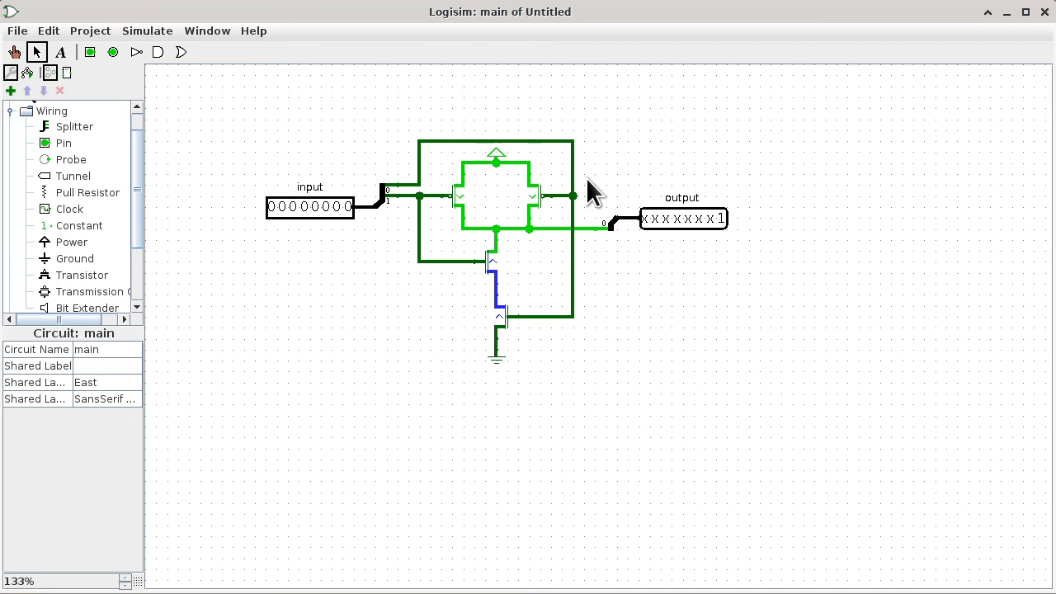
left_click(69, 71)
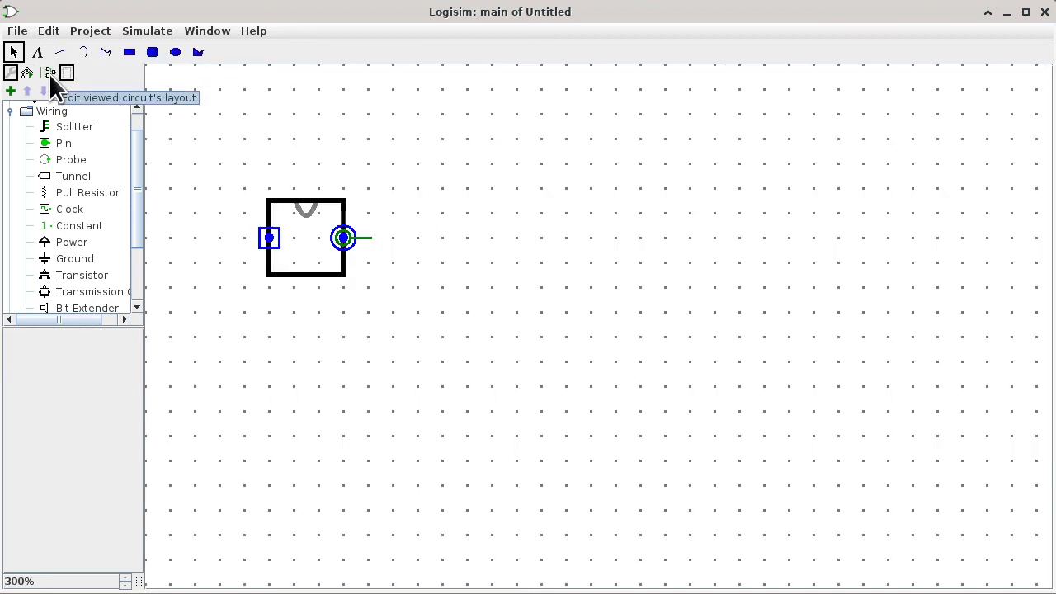
left_click(47, 73)
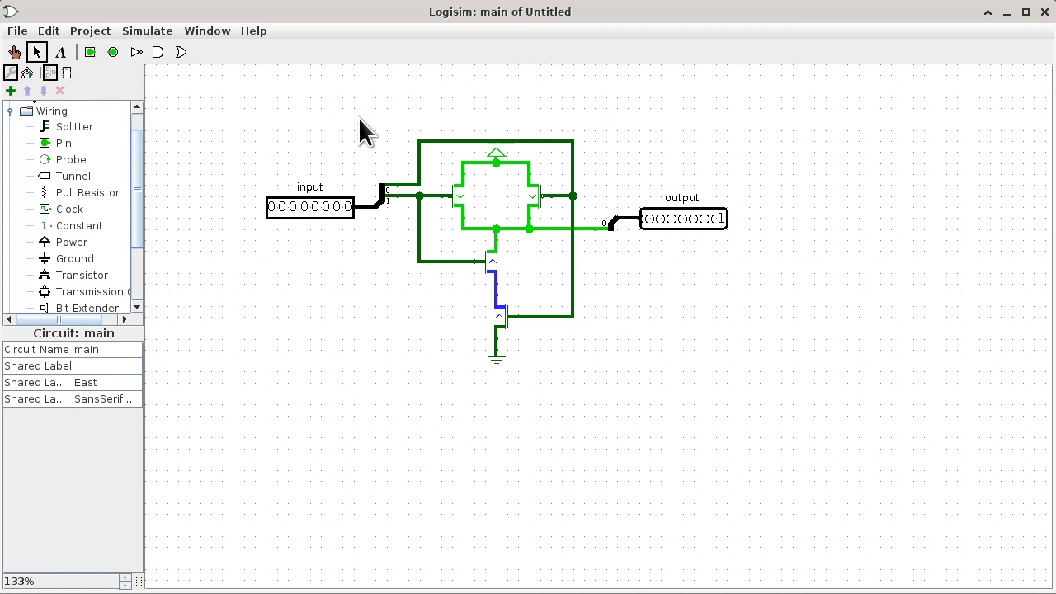
Probe the values on the bit 0 wire, the bit 1 wire and the NAND gate's output wire
left_click(15, 53)
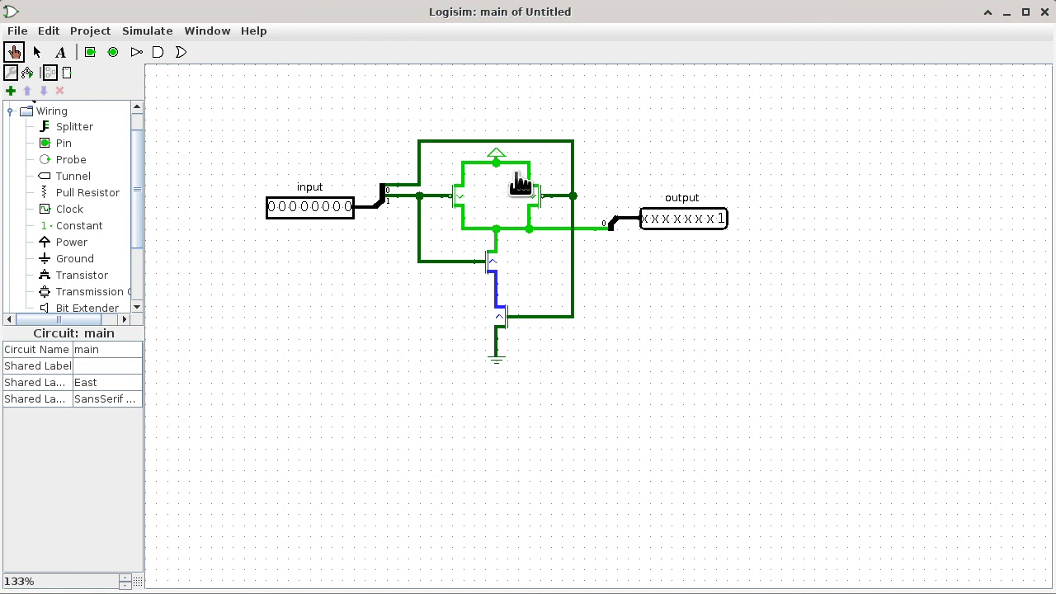
left_click(555, 143)
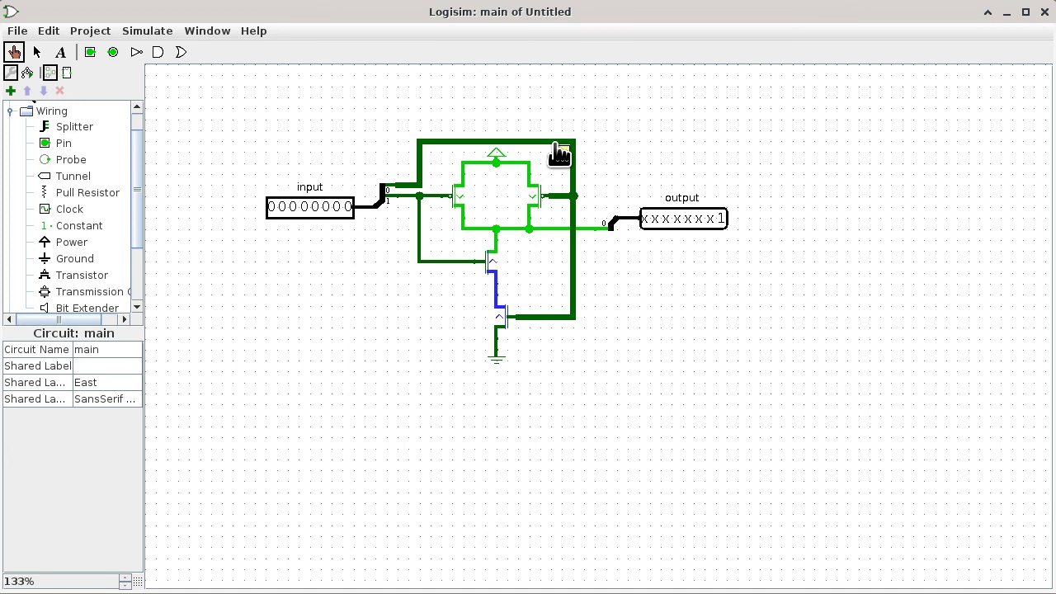
left_click(555, 144)
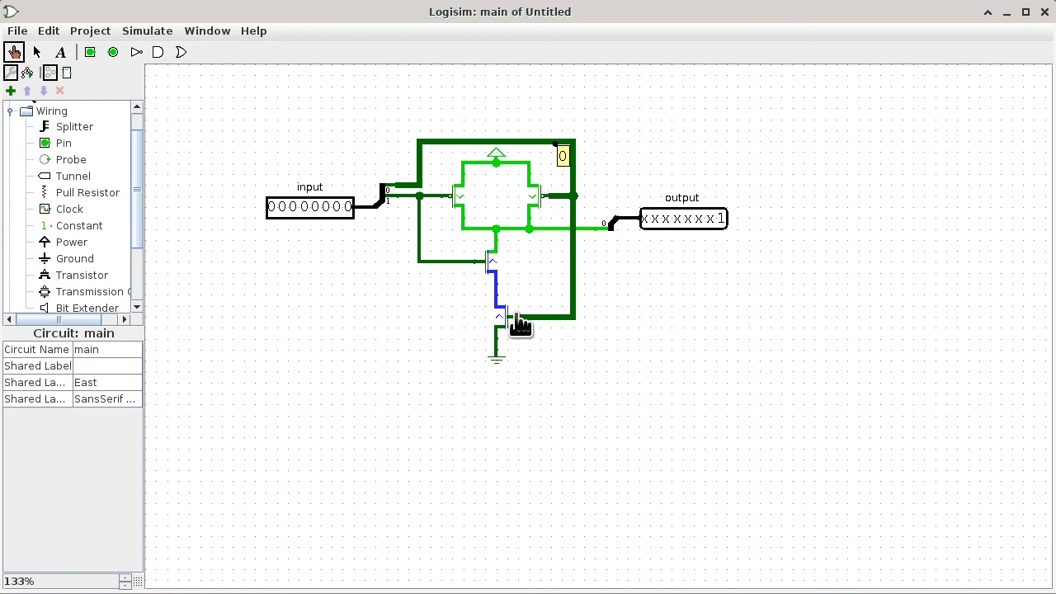
left_click(422, 265)
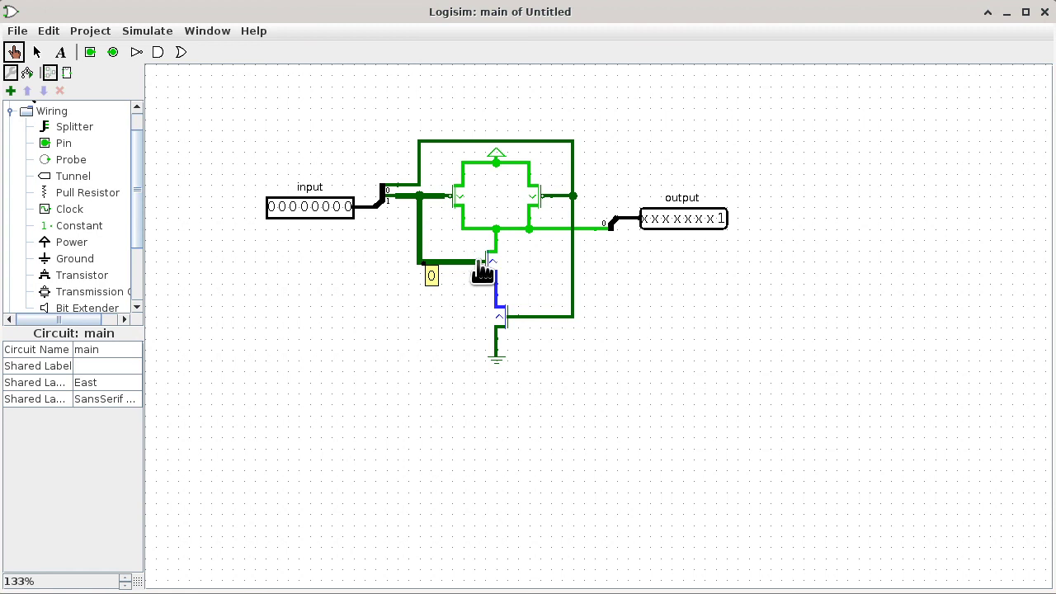
left_click(551, 233)
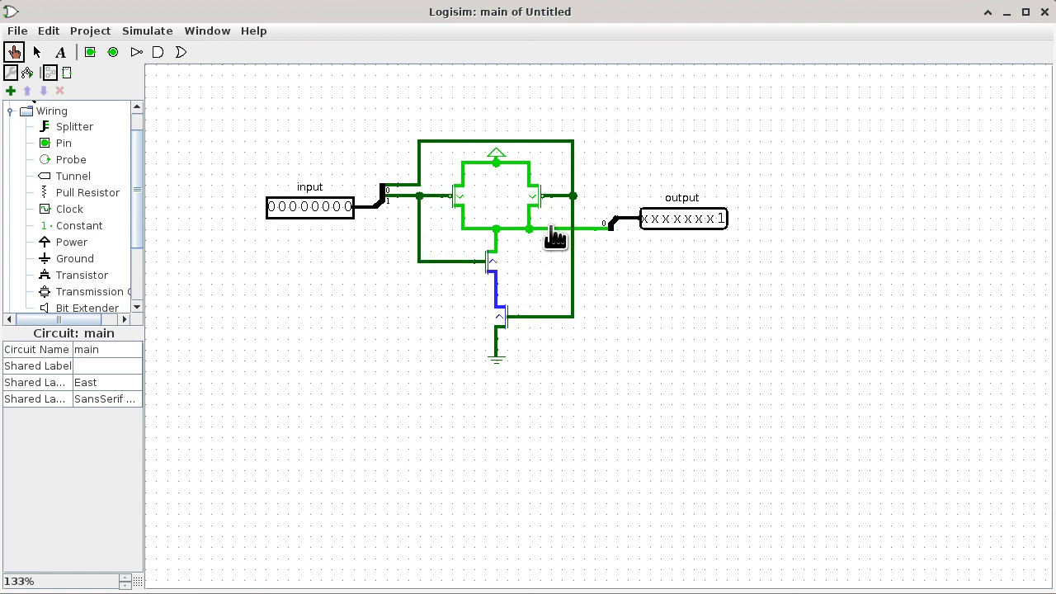
left_click(552, 231)
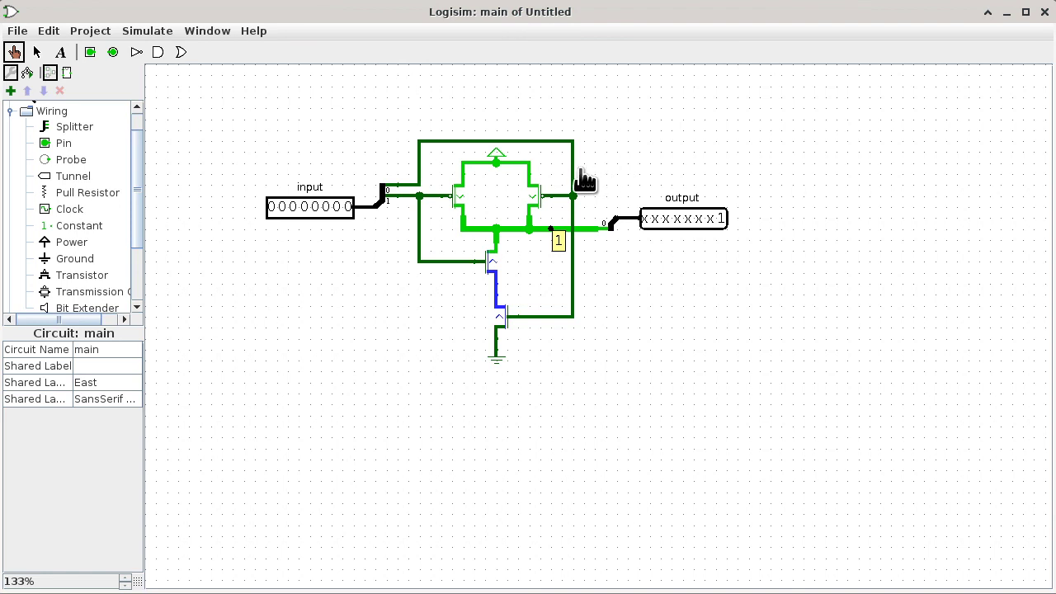
Test the NAND gate's response to bit 0 by switching it to 1 and back to 0 twice on the input pin
left_click(347, 207)
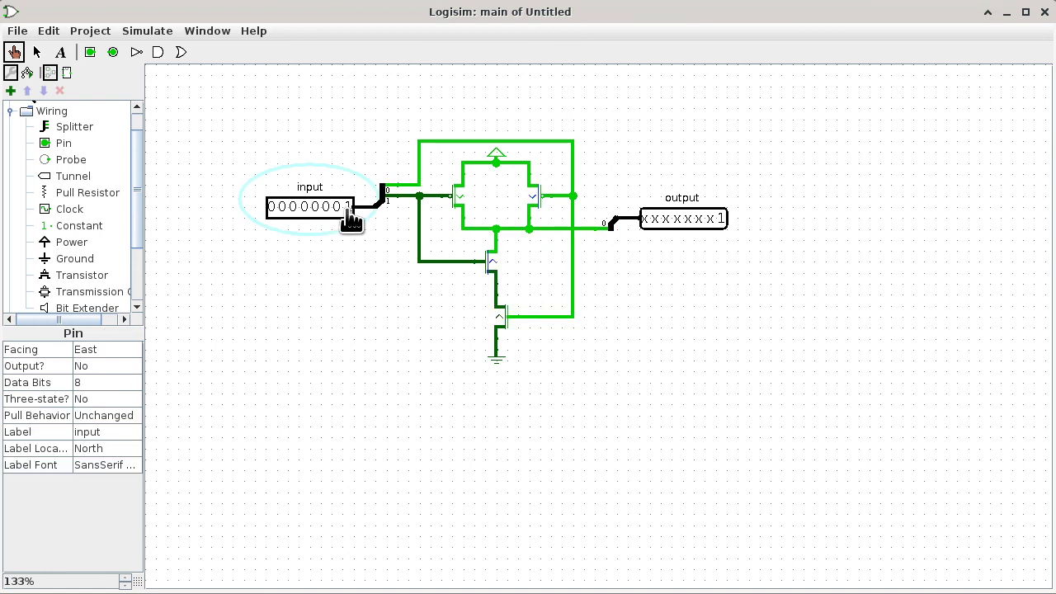
left_click(347, 207)
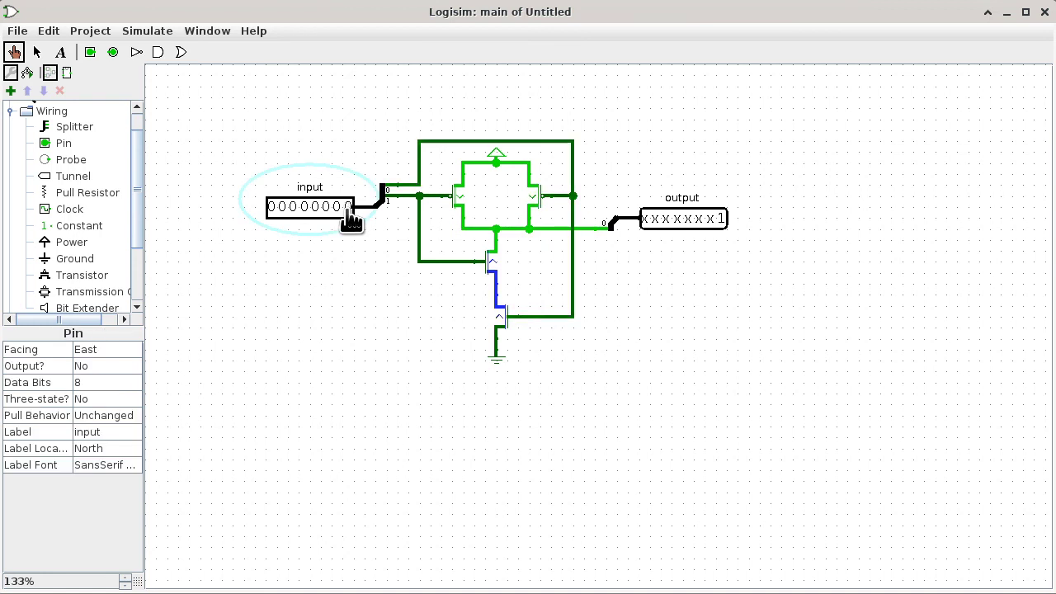
left_click(347, 207)
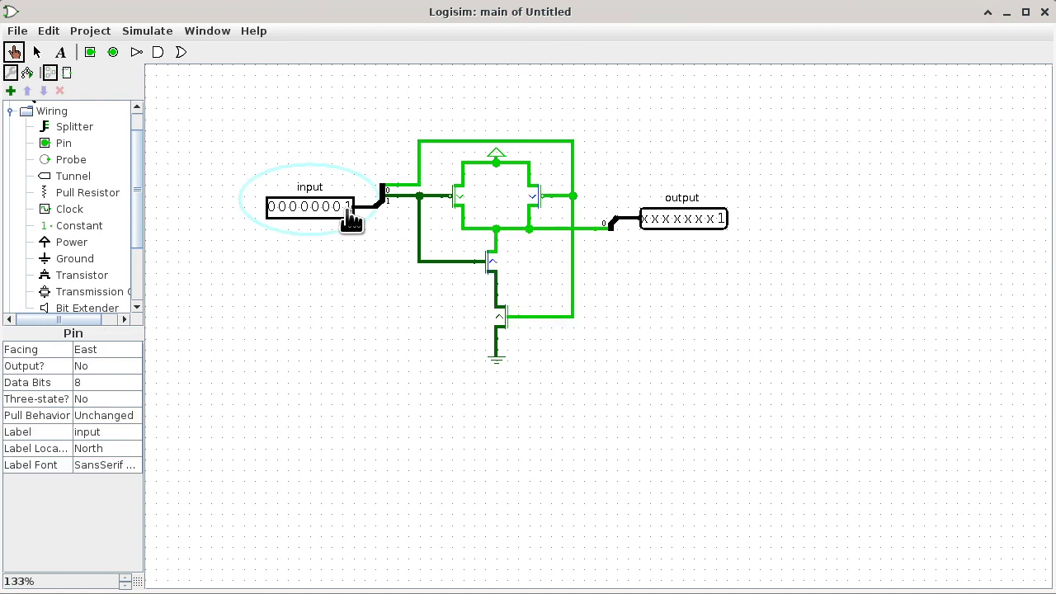
left_click(347, 208)
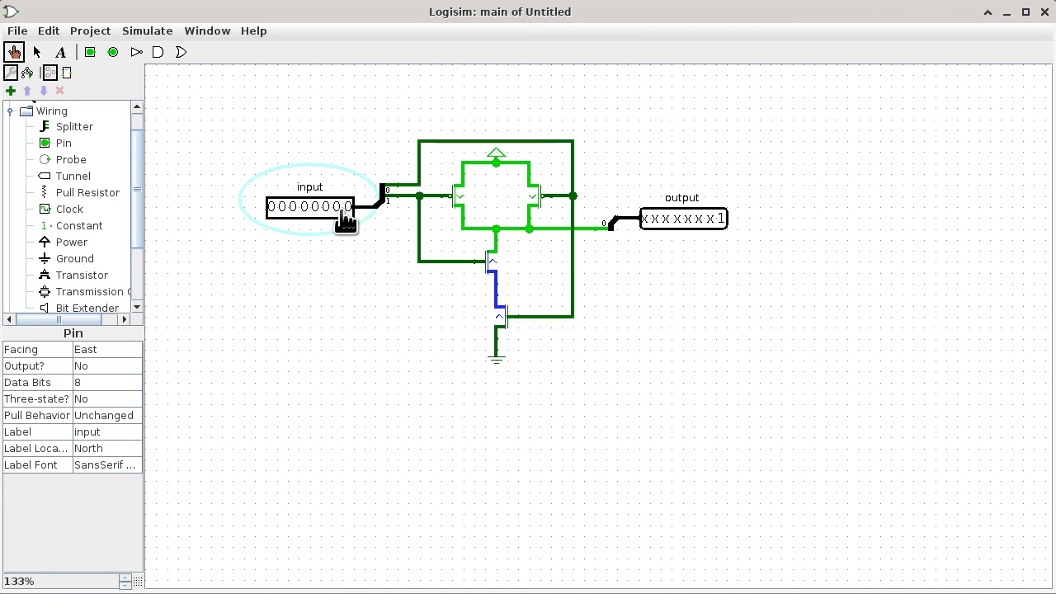
Test the gate with only input bit 1 set and with both bits set, and clear bit 1 and bit 0 back to 0
left_click(338, 208)
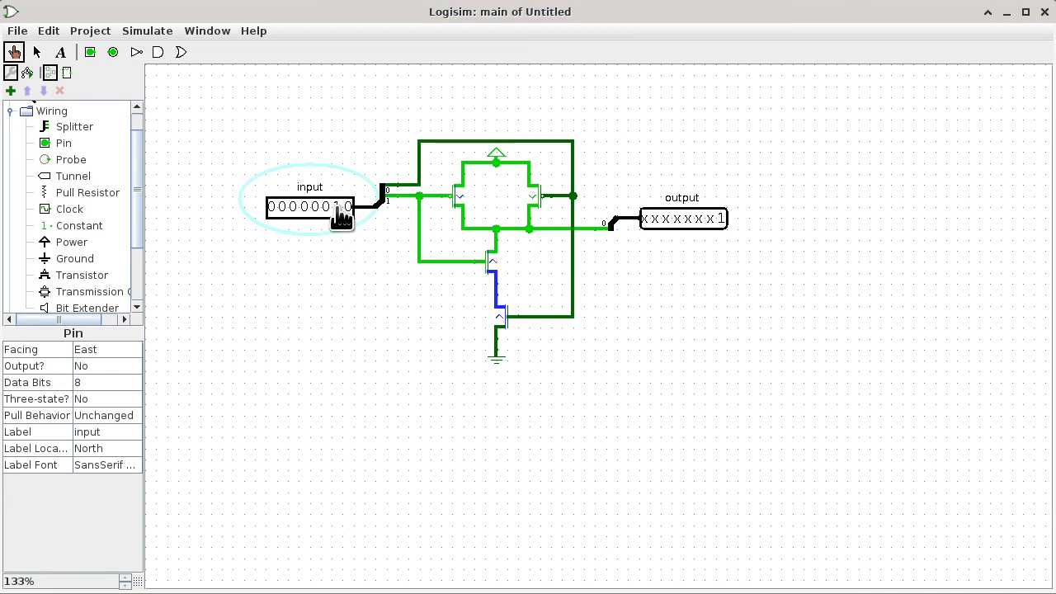
left_click(337, 208)
left_click(338, 207)
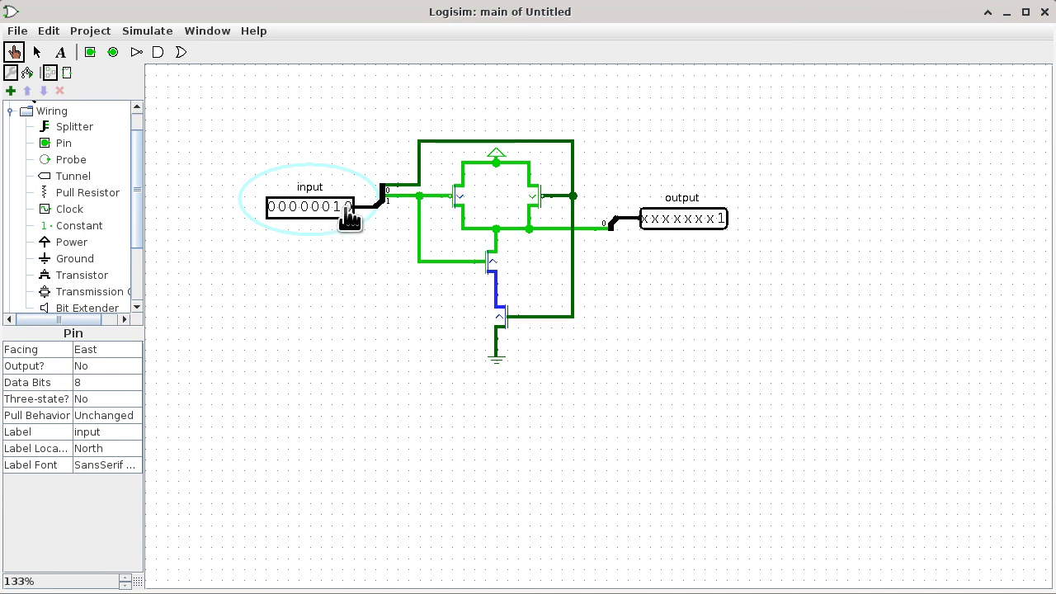
left_click(347, 208)
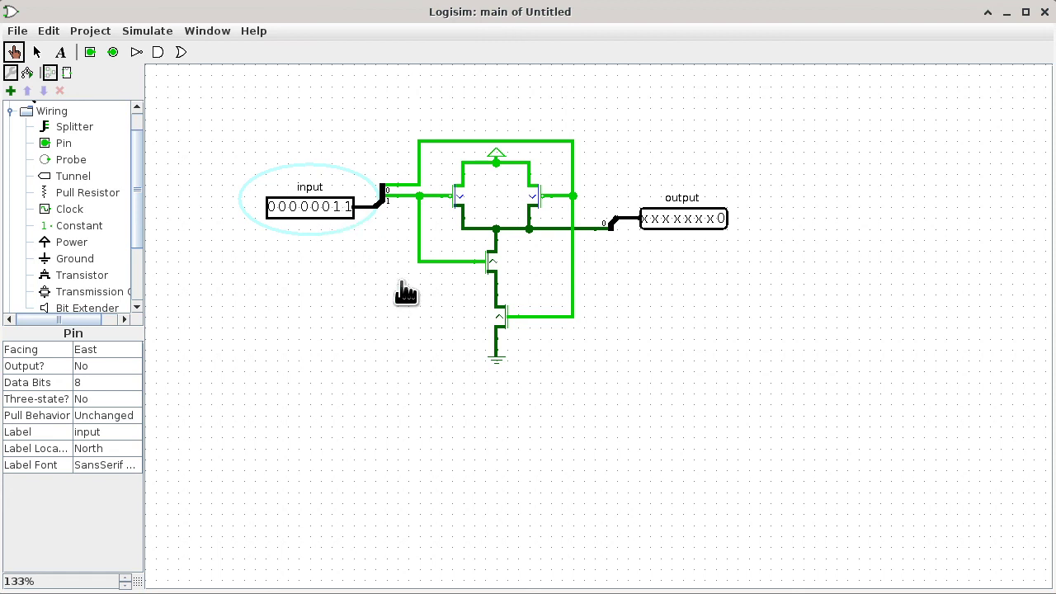
left_click(337, 208)
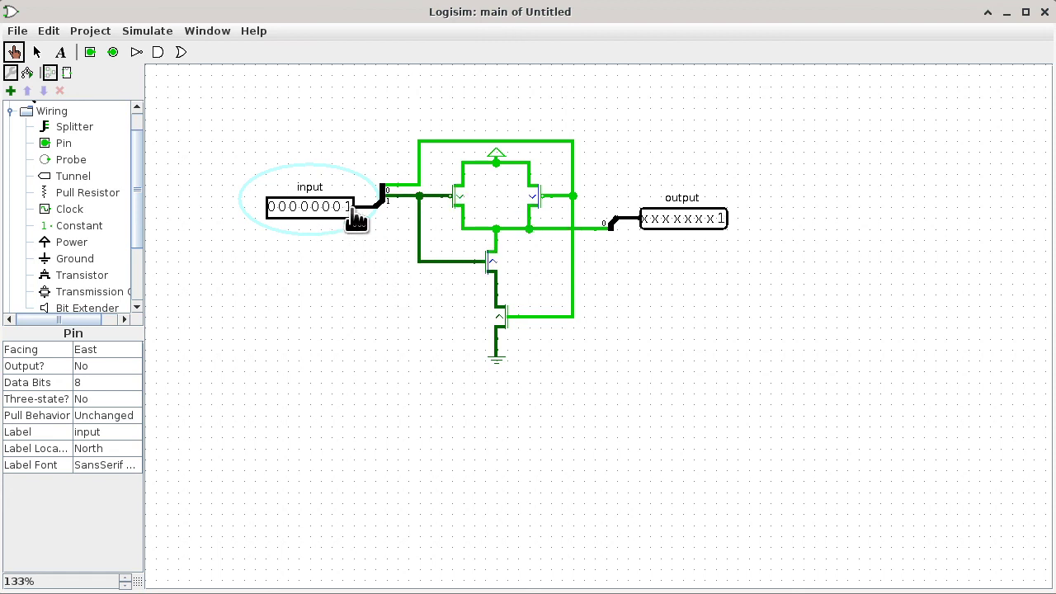
left_click(347, 208)
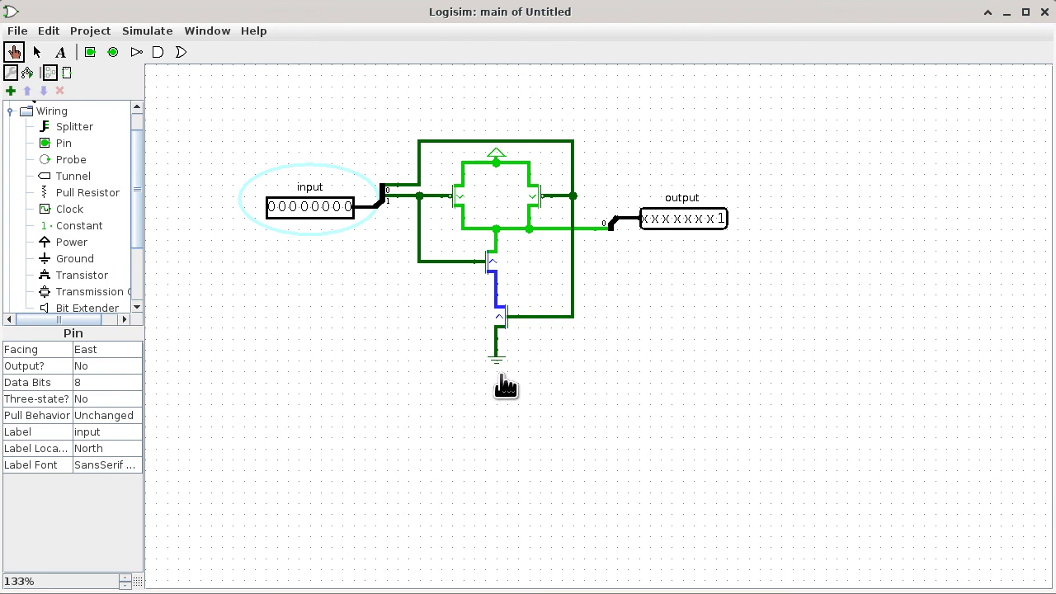